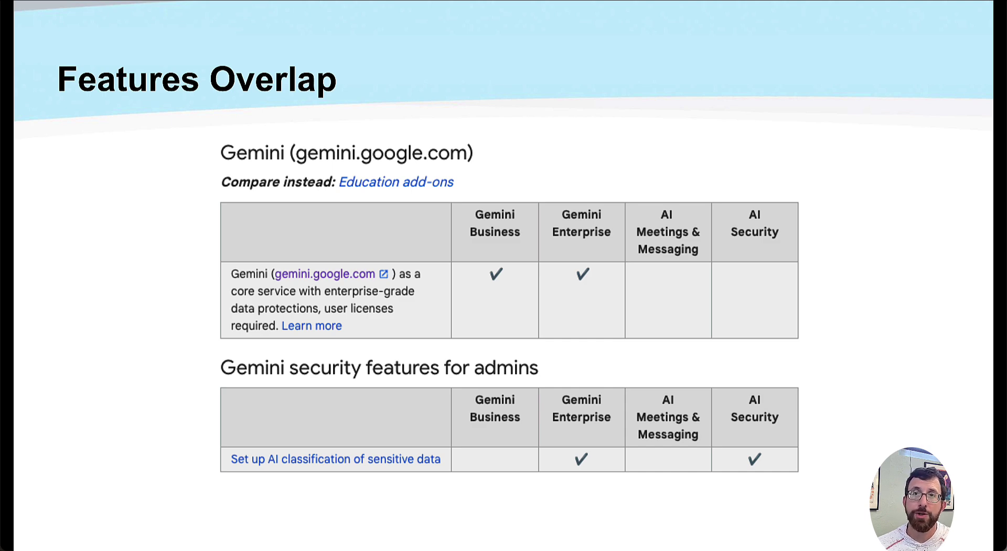
# Advance from the Features Overlap slide to the slide on labelling Drive files with AI classification
pyautogui.click(943, 221)
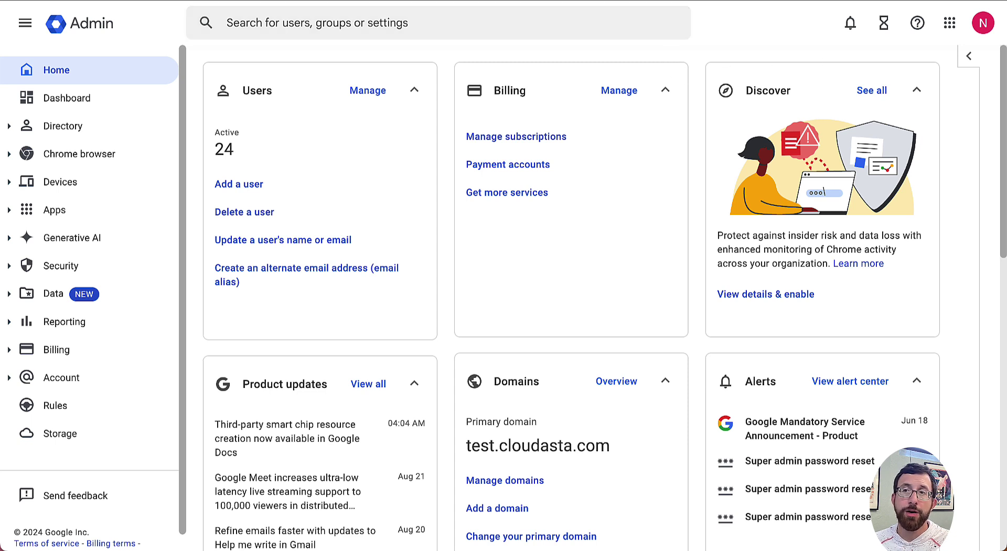
# Search the admin settings for 'label' and open Label manager
pyautogui.click(513, 22)
pyautogui.write('lae')
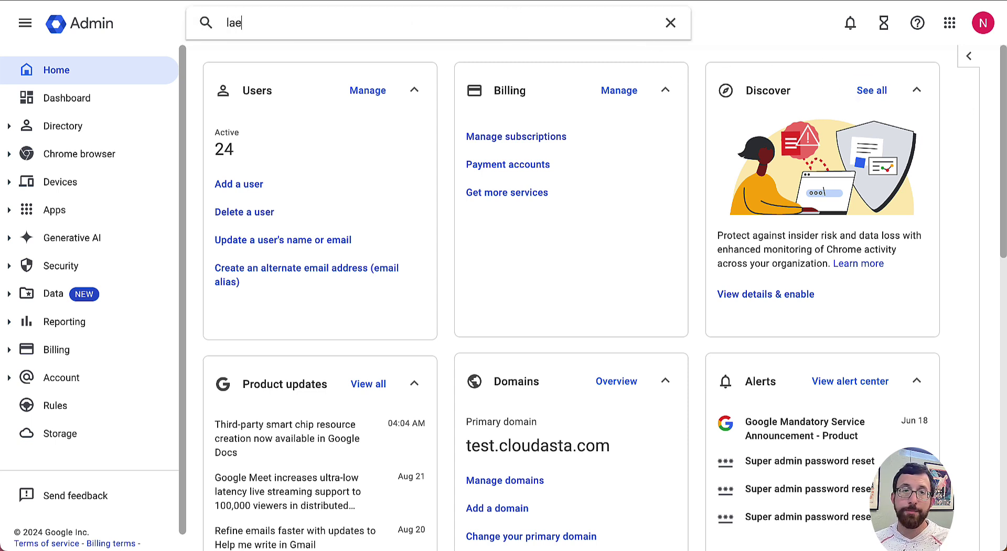
pyautogui.write('el')
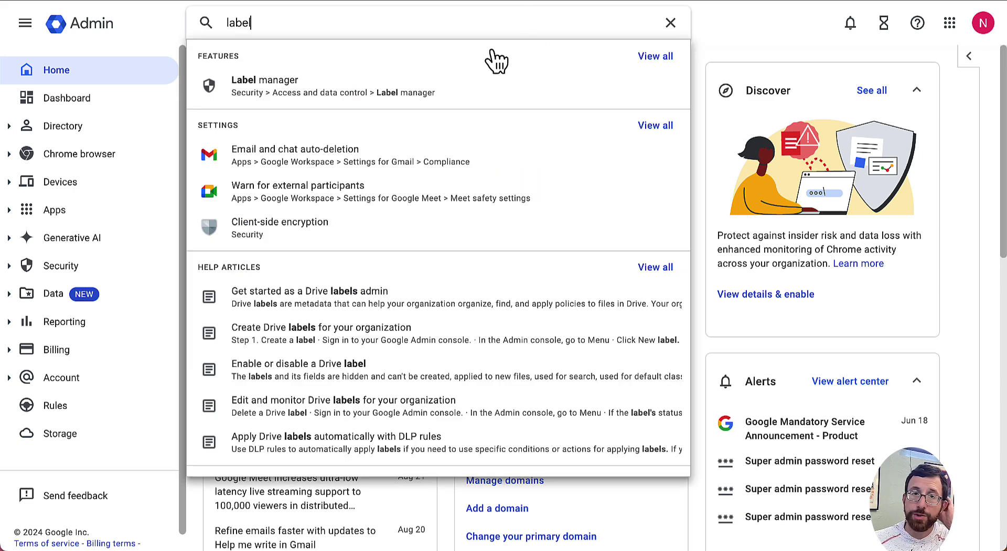
pyautogui.click(385, 102)
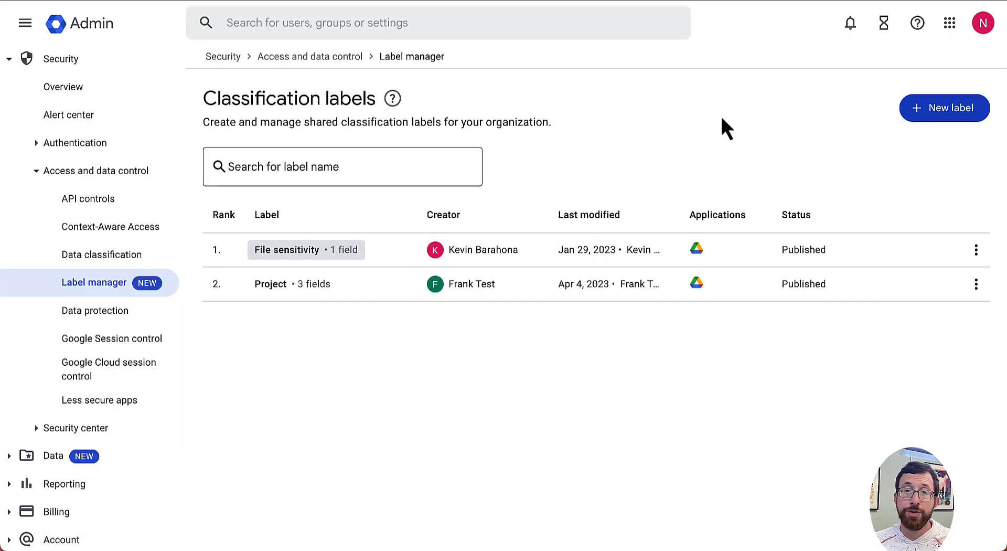
# Create a draft label named Demo Classification and enable it for Drive and Docs
pyautogui.click(951, 117)
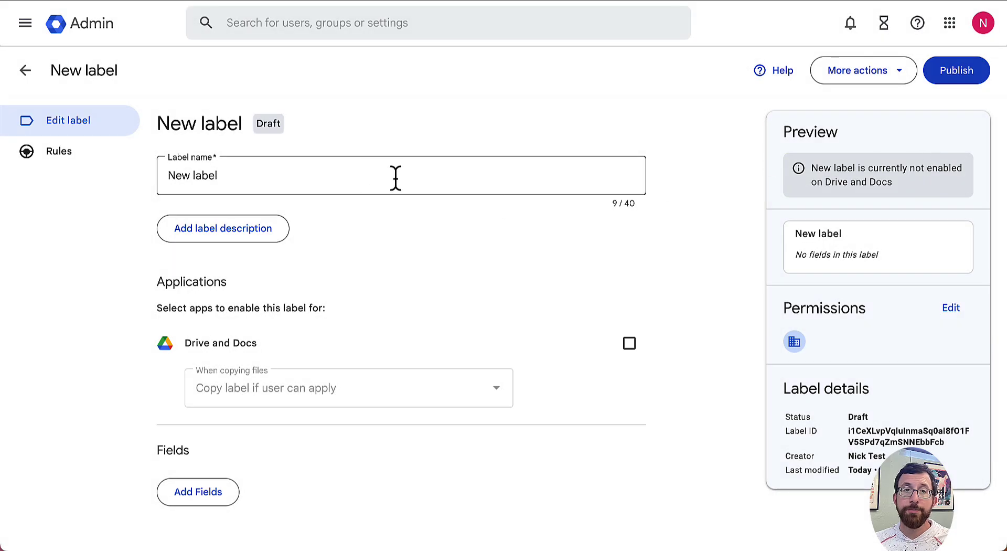
pyautogui.moveTo(396, 178); pyautogui.dragTo(161, 176)
pyautogui.write('Demo Classification')
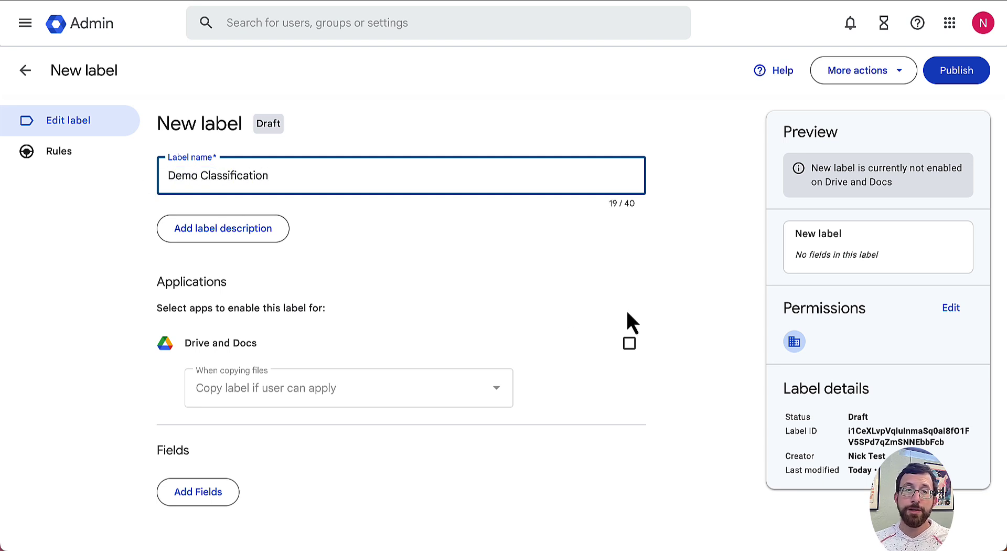
pyautogui.click(628, 314)
pyautogui.scroll(-1, 620, 326)
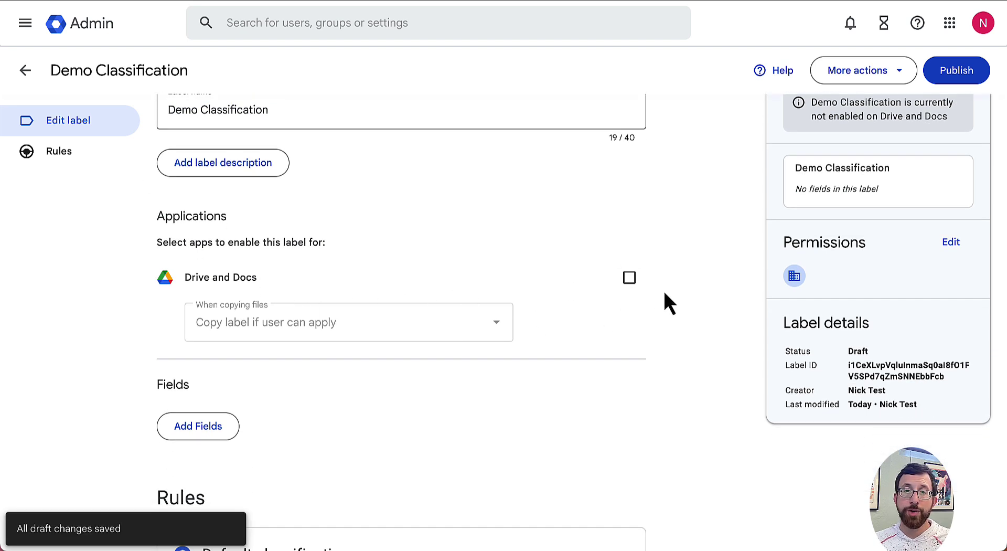
pyautogui.click(630, 277)
pyautogui.click(664, 321)
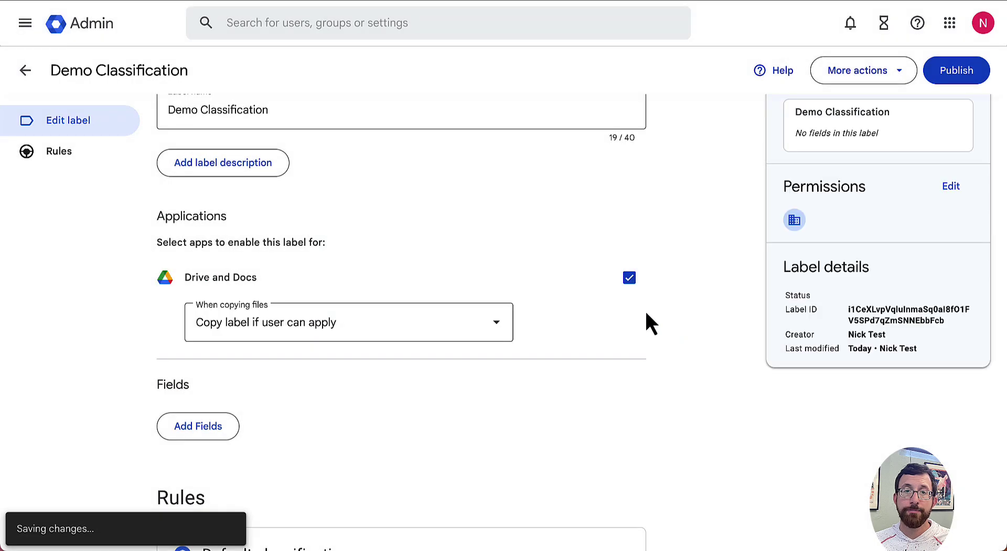
pyautogui.scroll(-2, 632, 309)
# Add one badge list field, with its three default options, to the label
pyautogui.click(211, 279)
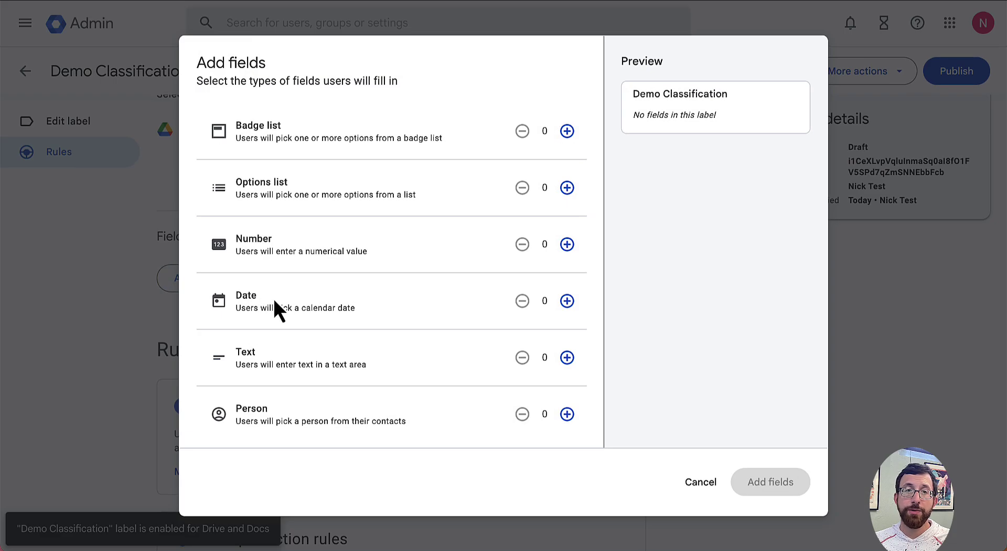
pyautogui.moveTo(238, 134); pyautogui.dragTo(336, 146)
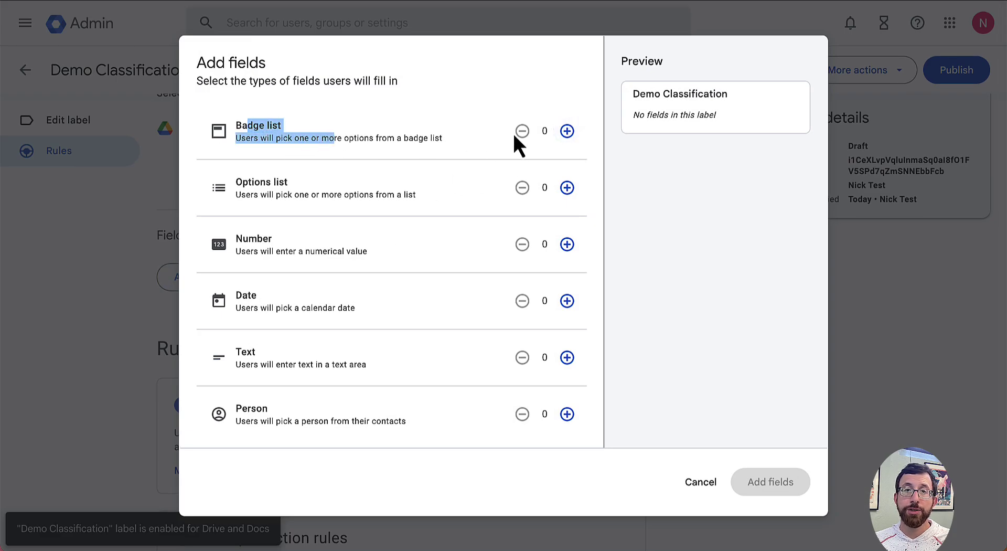
pyautogui.click(567, 131)
pyautogui.click(678, 124)
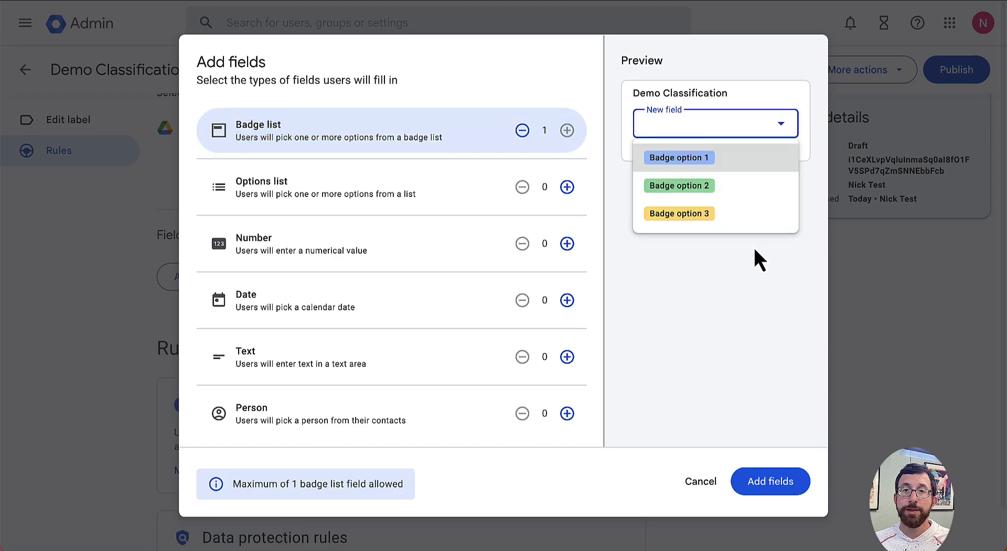
pyautogui.click(767, 483)
pyautogui.click(767, 482)
pyautogui.scroll(-1, 551, 362)
# Expand the new field and rename it to [DEMO] Classification
pyautogui.click(597, 234)
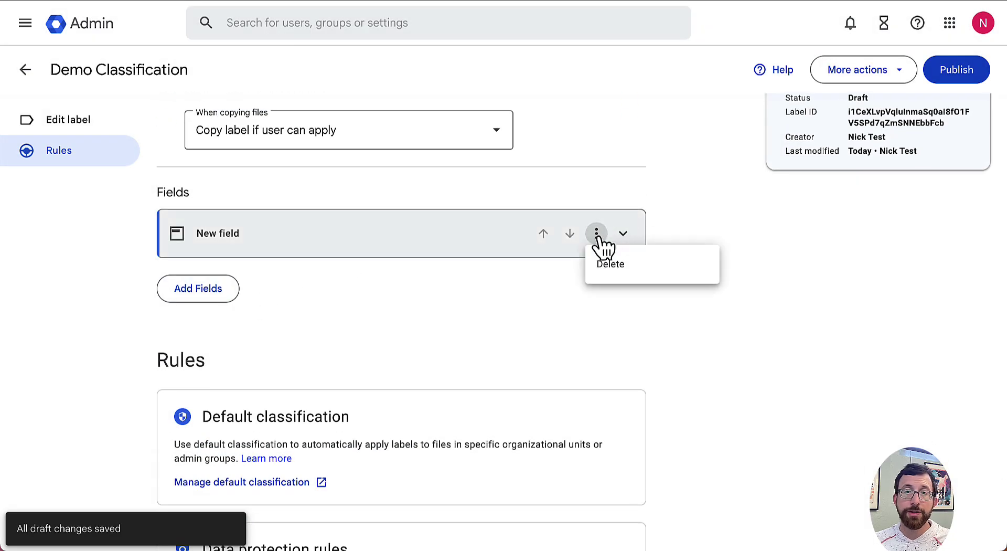
pyautogui.click(463, 252)
pyautogui.moveTo(356, 250); pyautogui.dragTo(143, 247)
pyautogui.click(231, 250)
pyautogui.moveTo(268, 248); pyautogui.dragTo(110, 247)
pyautogui.write('File')
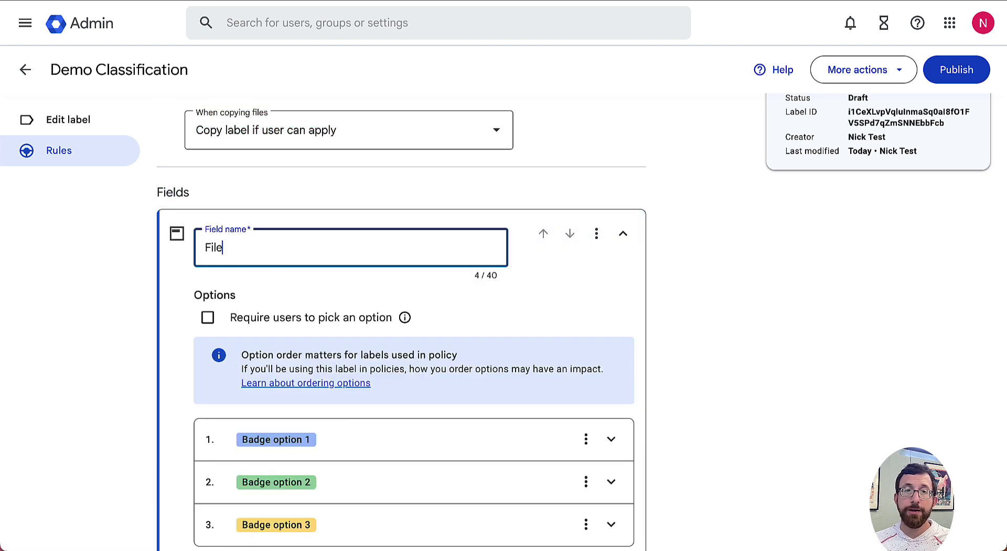
pyautogui.write('[DEMO] Classification')
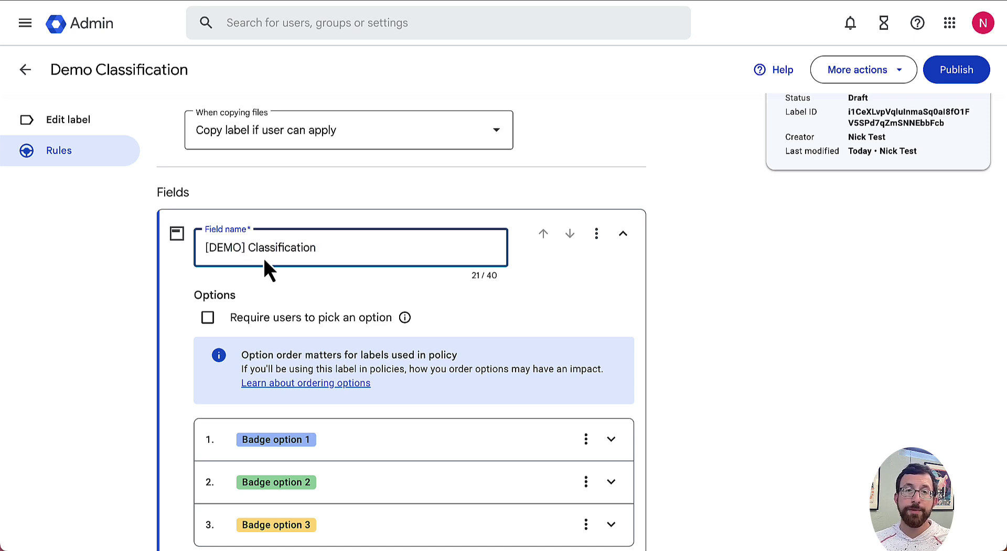
# Rename the first badge option to Classified and give it a Light red badge
pyautogui.scroll(-3, 325, 273)
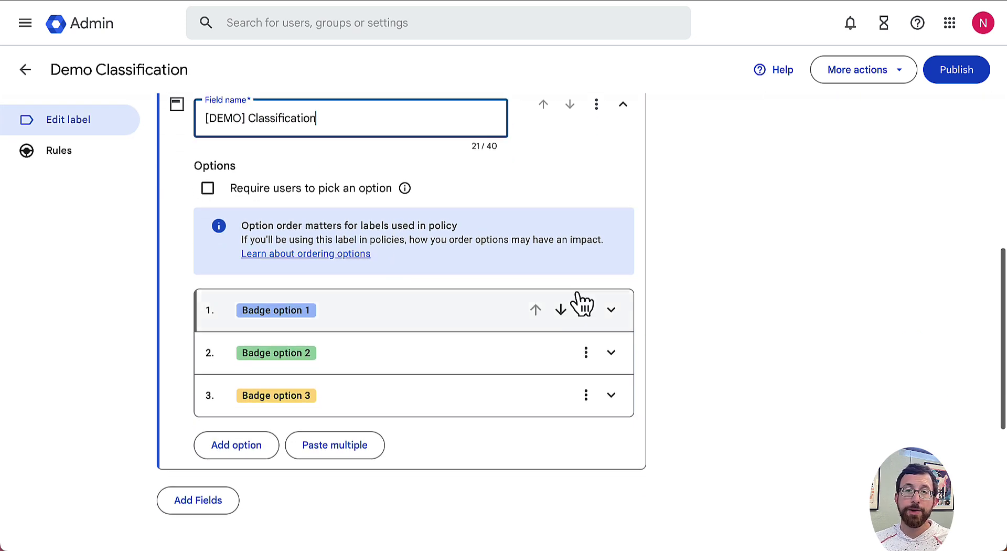
pyautogui.click(429, 310)
pyautogui.tripleClick(338, 317)
pyautogui.write('Cl')
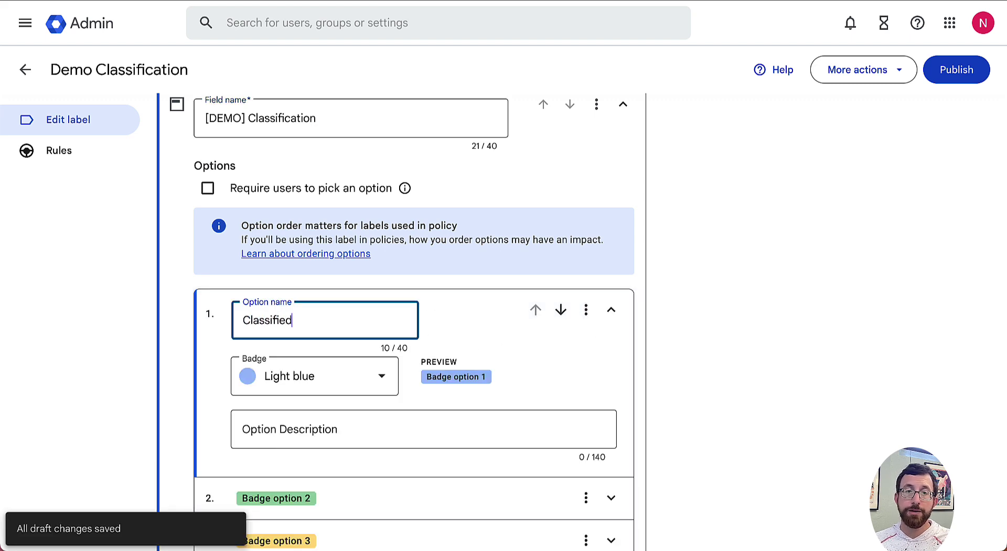
pyautogui.write('assified')
pyautogui.click(362, 386)
pyautogui.click(378, 456)
pyautogui.scroll(-4, 362, 367)
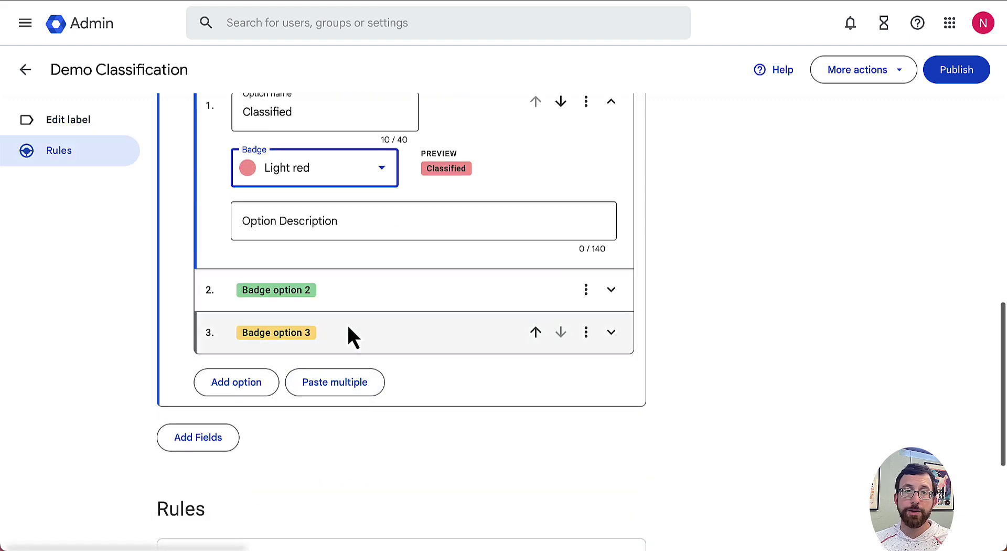
# Rename the second and third badge options to Not Classified and Personal
pyautogui.click(351, 290)
pyautogui.tripleClick(353, 152)
pyautogui.write('N')
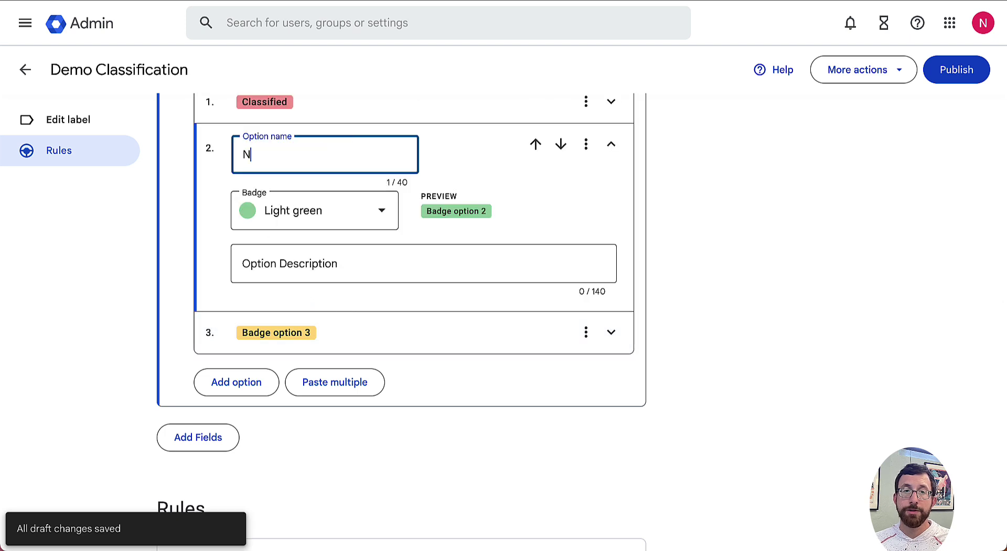
pyautogui.write('ot Classified')
pyautogui.click(335, 330)
pyautogui.tripleClick(353, 194)
pyautogui.write('Personal')
pyautogui.click(557, 450)
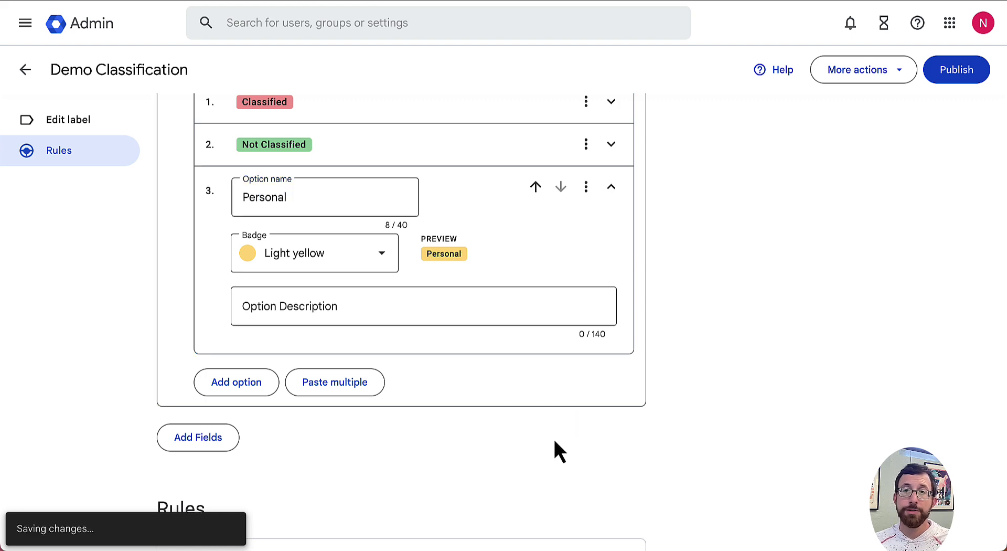
# Publish the Demo Classification label and return to the labels list
pyautogui.click(956, 72)
pyautogui.click(584, 309)
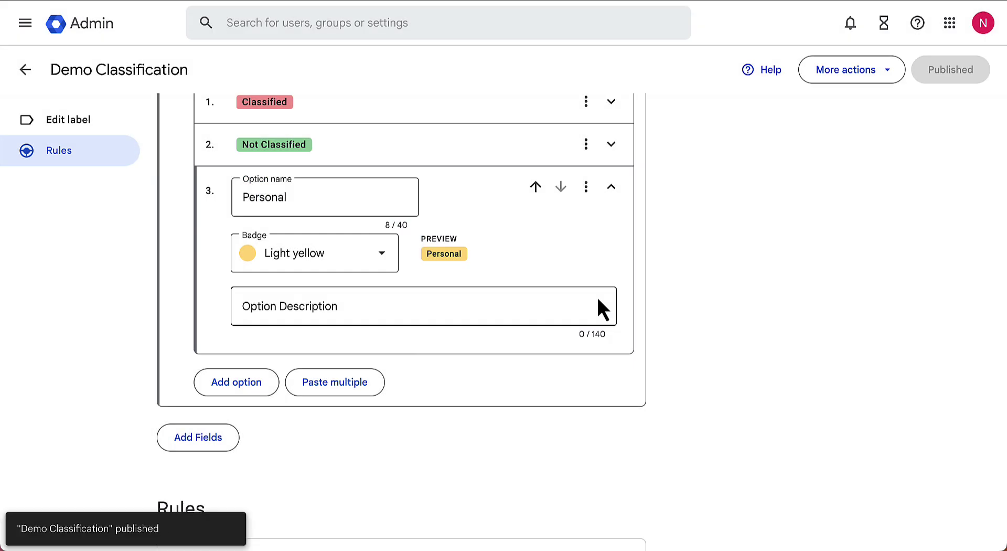
pyautogui.click(36, 77)
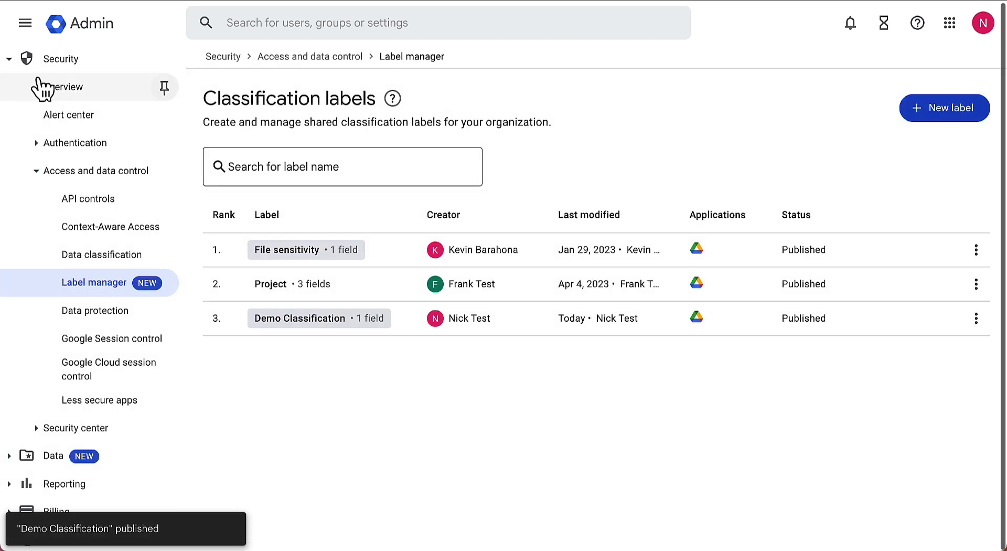
# Go to Security > Access and data control > Data classification settings
pyautogui.click(129, 258)
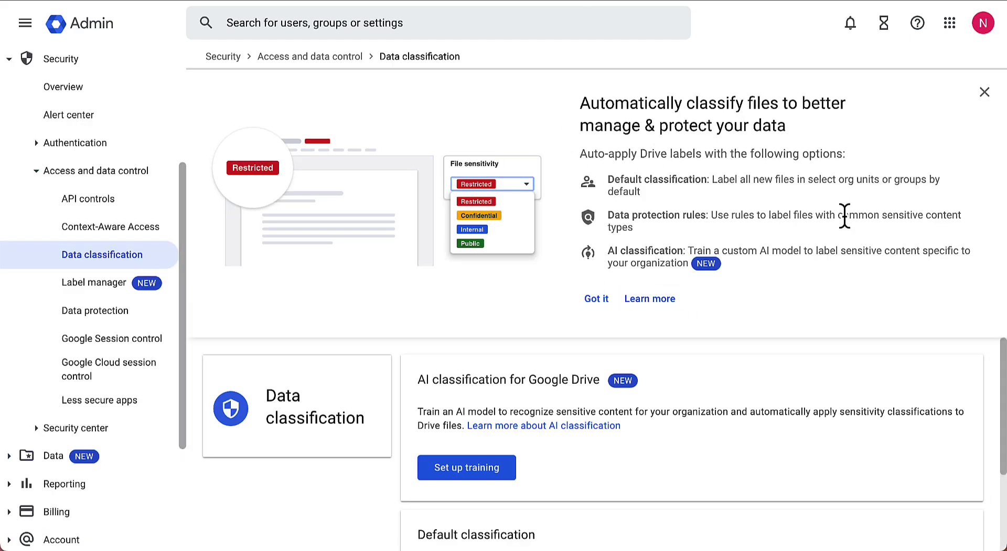
pyautogui.scroll(-1, 782, 362)
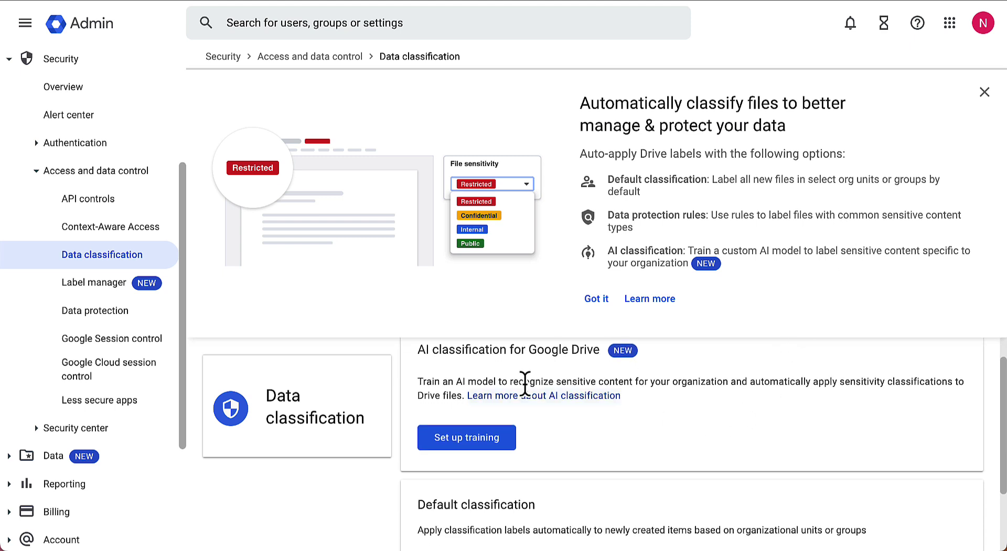
pyautogui.scroll(1, 540, 346)
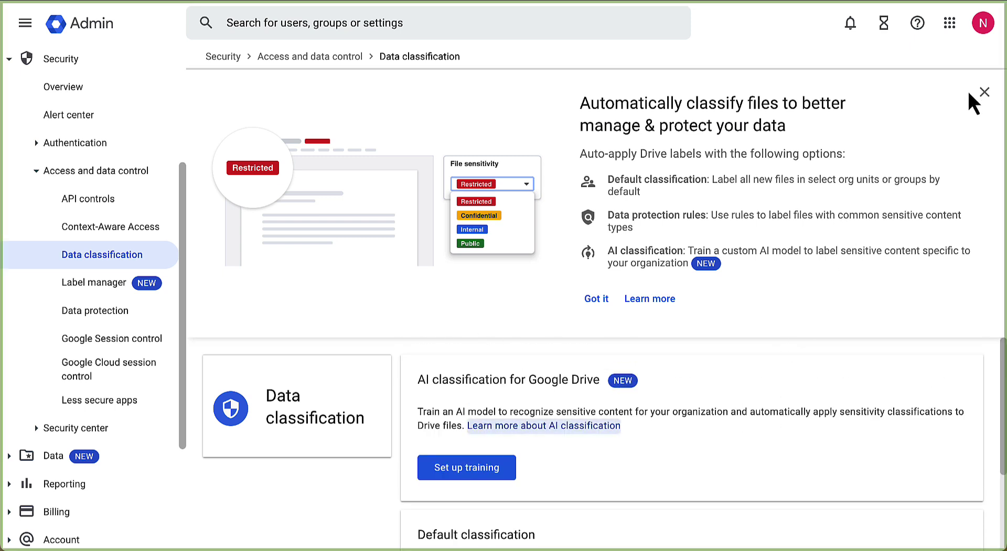
# Start AI training setup with Demo Classification as the classification label
pyautogui.click(491, 470)
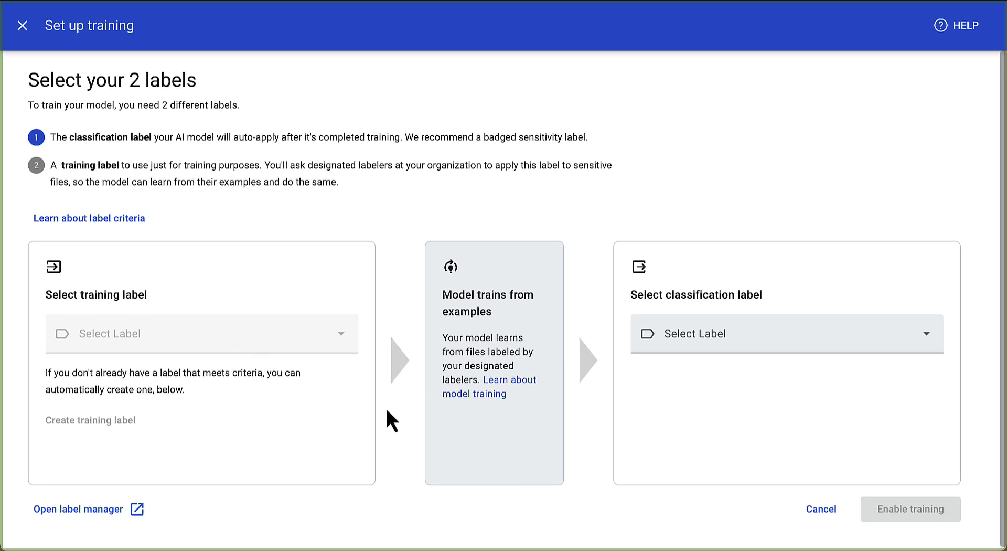
pyautogui.click(826, 341)
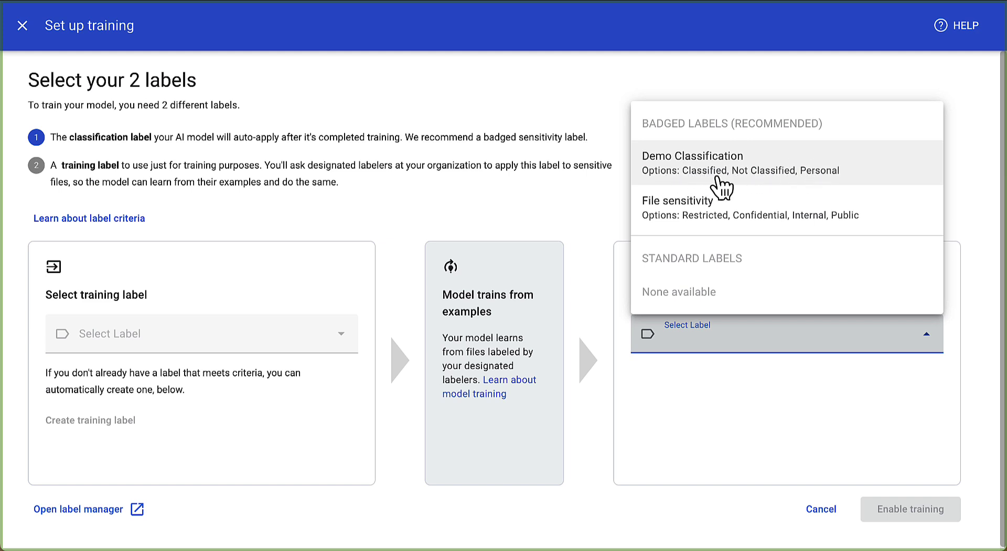
pyautogui.click(836, 178)
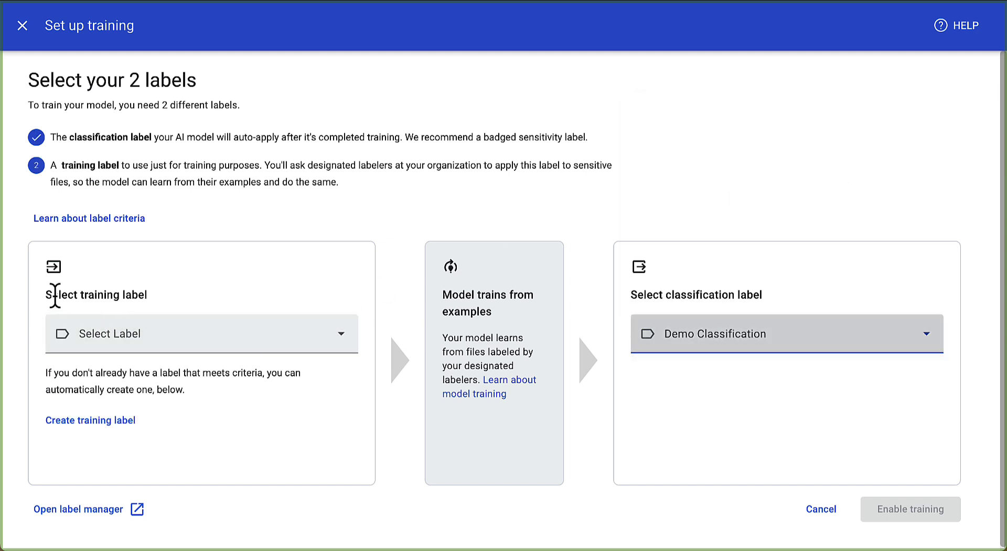
pyautogui.moveTo(55, 295); pyautogui.dragTo(148, 294)
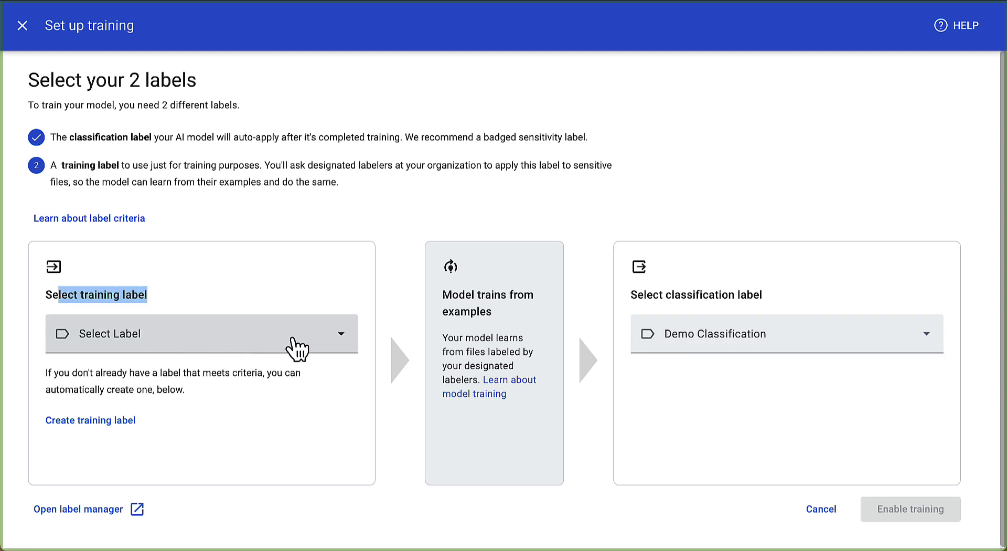
# Auto-create [Training] Demo Classification as the training label and review the restricted-permissions warning
pyautogui.click(312, 349)
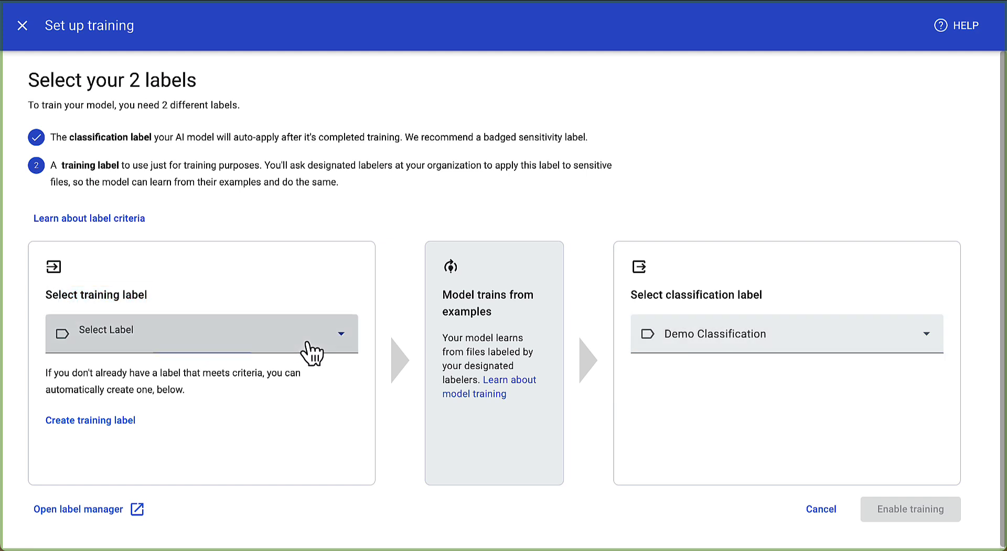
pyautogui.click(295, 292)
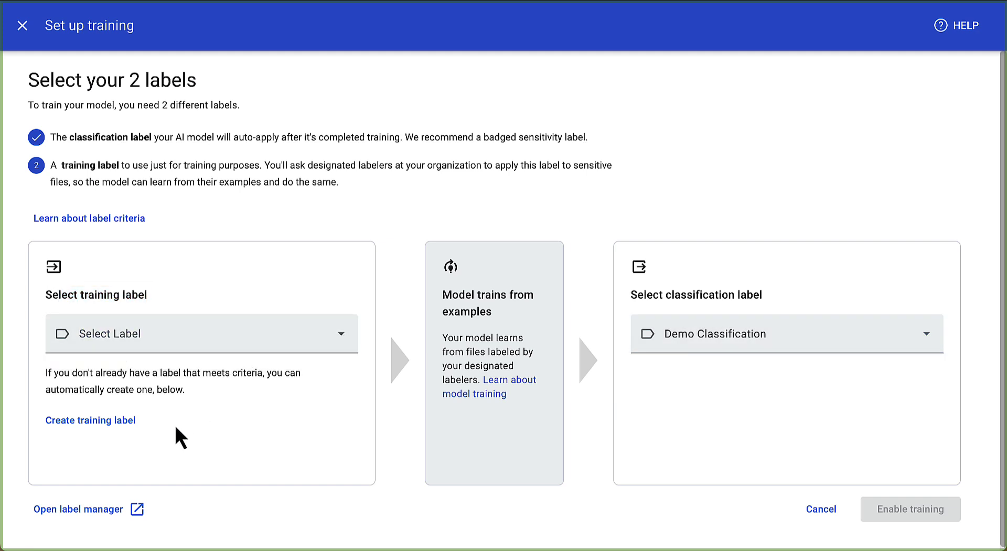
pyautogui.click(111, 423)
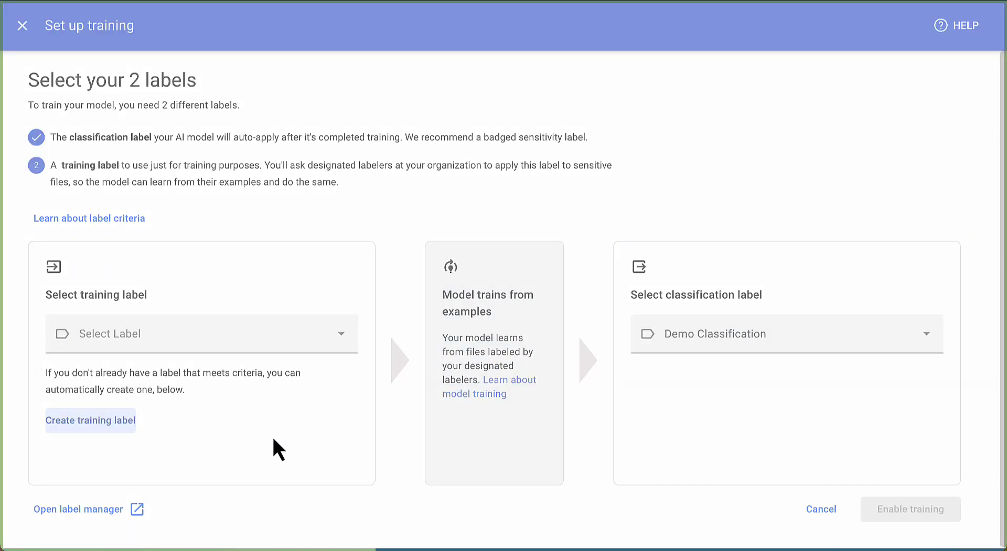
pyautogui.scroll(-2, 241, 360)
pyautogui.scroll(-1, 244, 370)
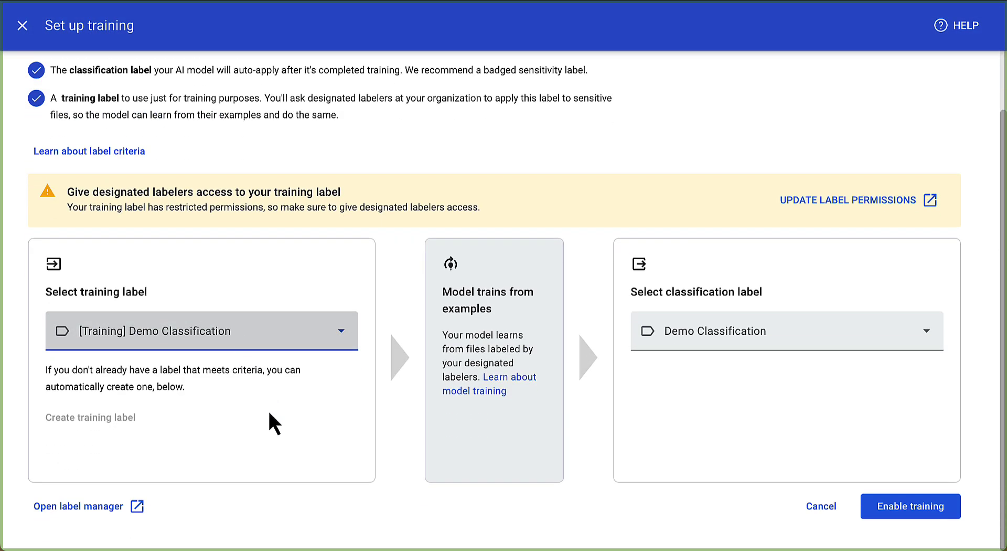
pyautogui.click(288, 335)
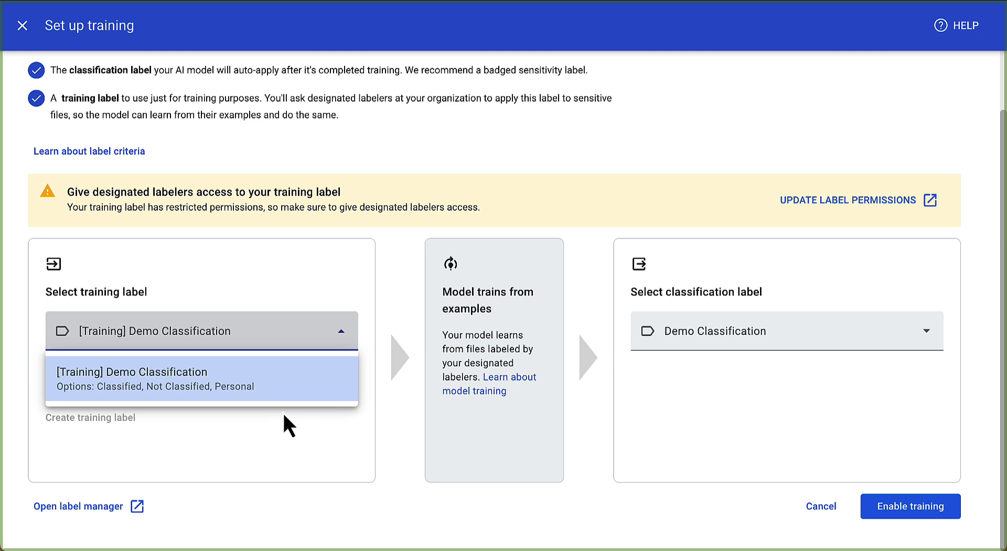
pyautogui.click(318, 417)
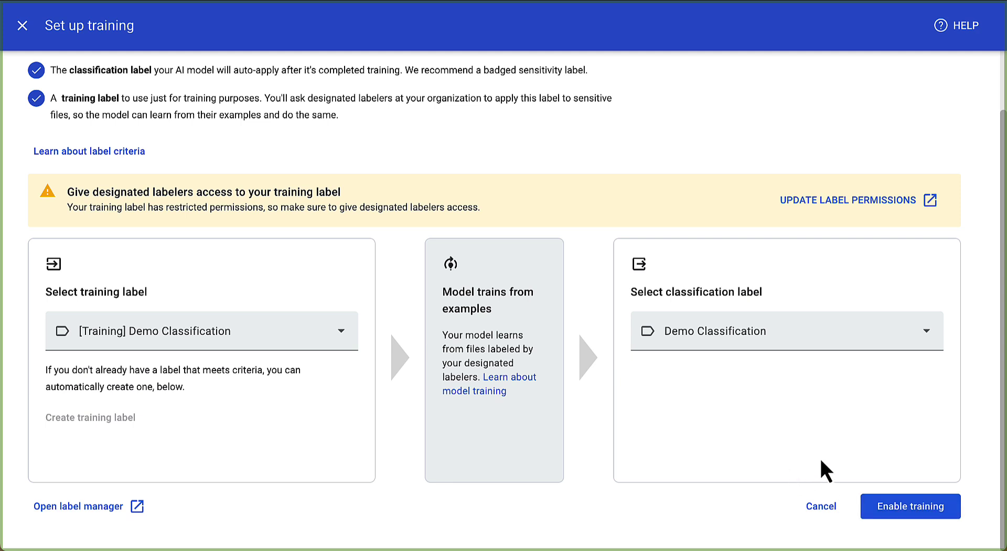
pyautogui.moveTo(67, 207); pyautogui.dragTo(511, 215)
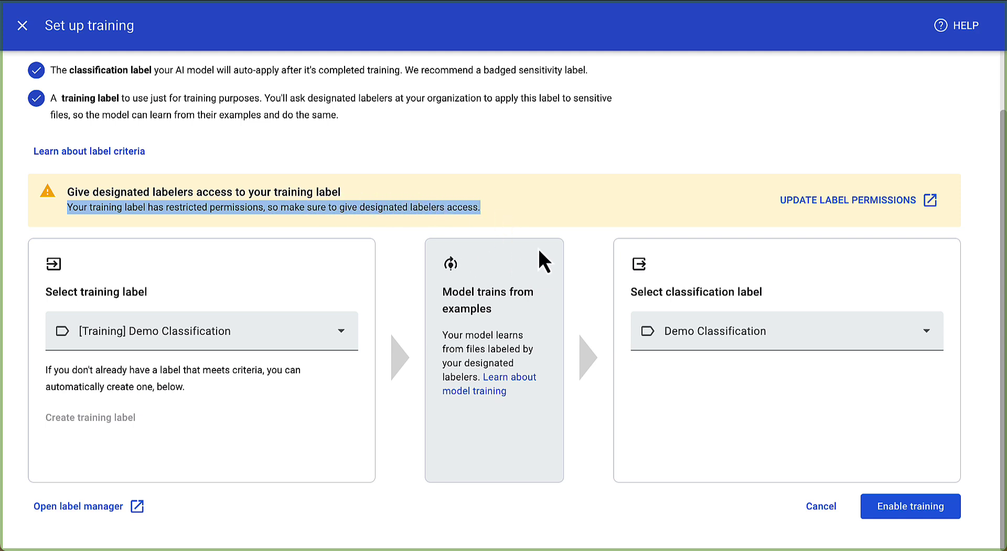
# Open the [Training] Demo Classification label's permissions, keeping domain-wide access restricted
pyautogui.click(901, 201)
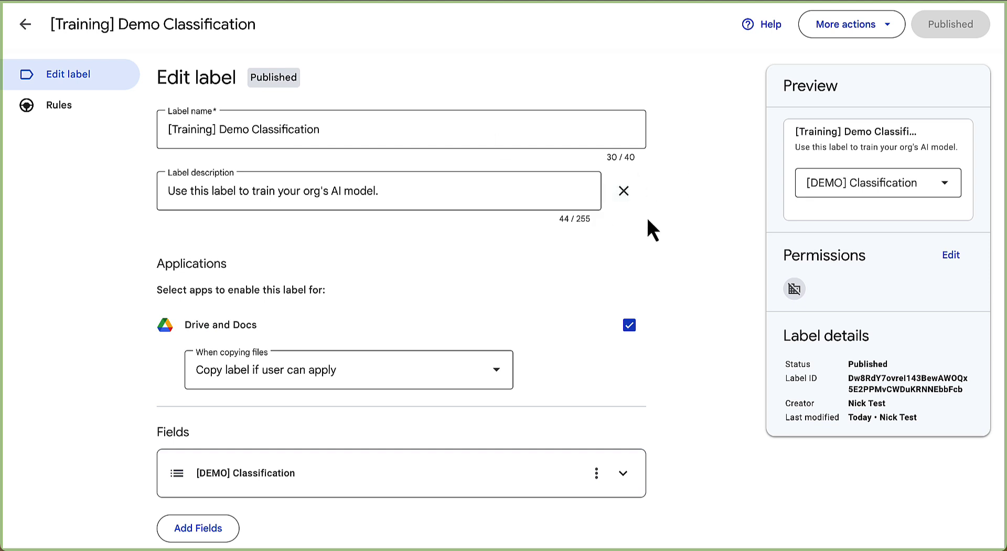
pyautogui.scroll(-6, 646, 227)
pyautogui.scroll(6, 649, 227)
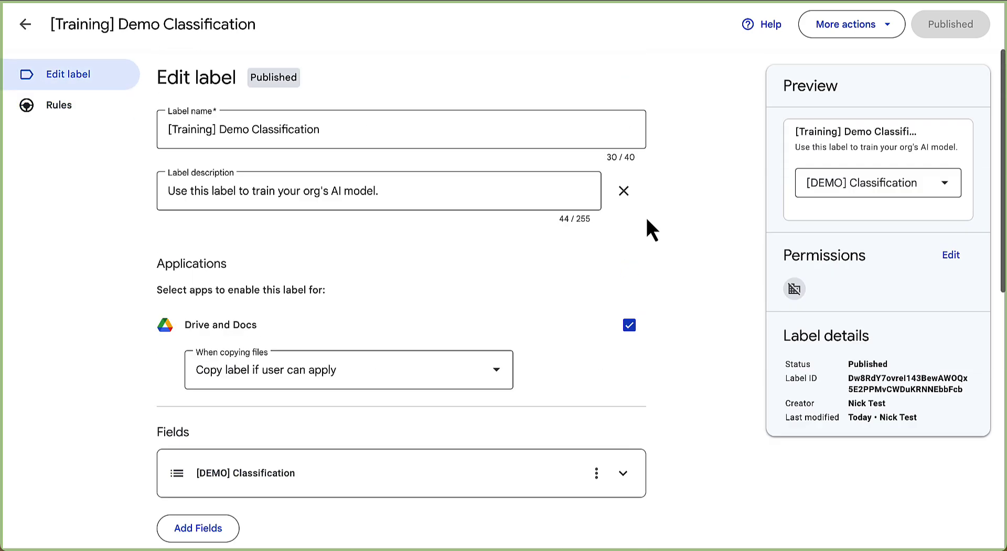
pyautogui.click(897, 25)
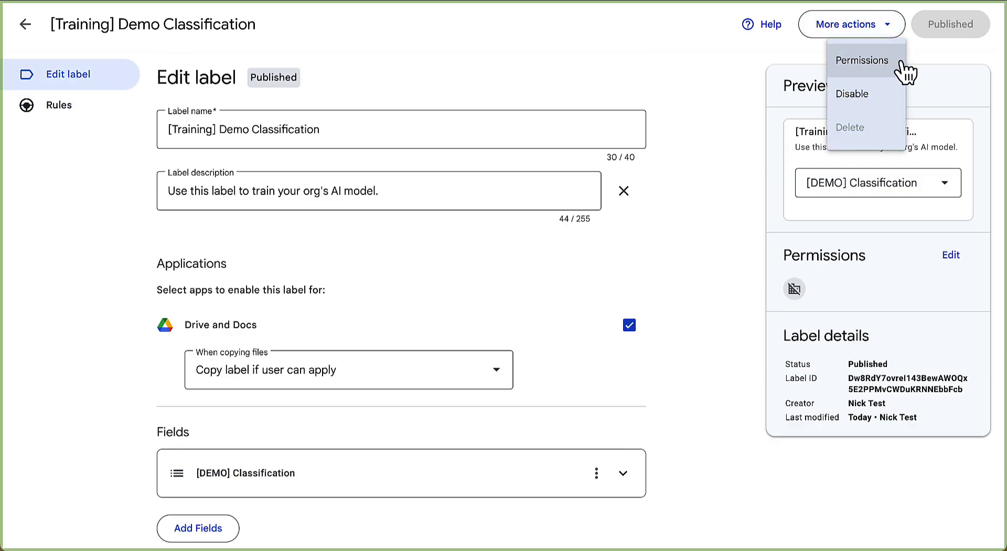
pyautogui.click(886, 61)
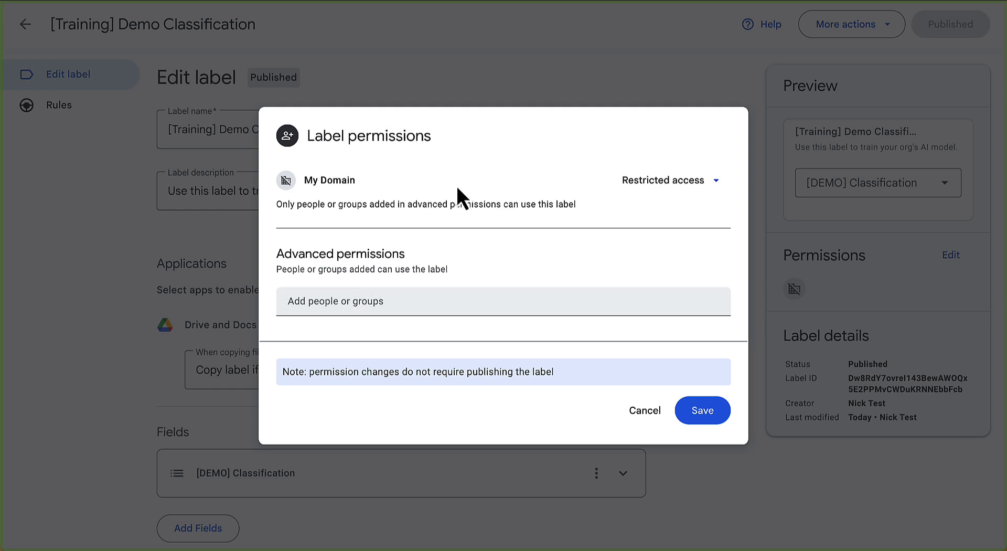
pyautogui.click(680, 181)
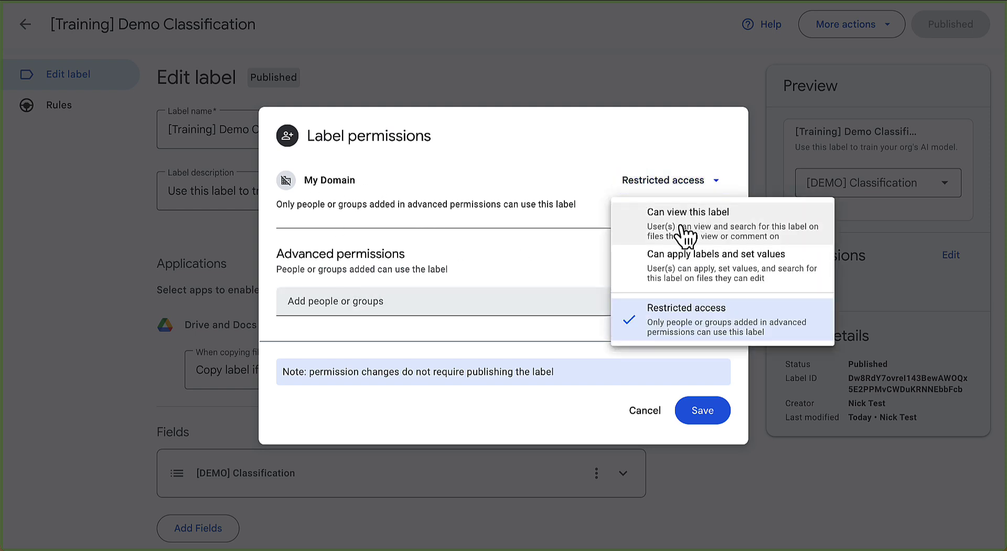
pyautogui.click(543, 213)
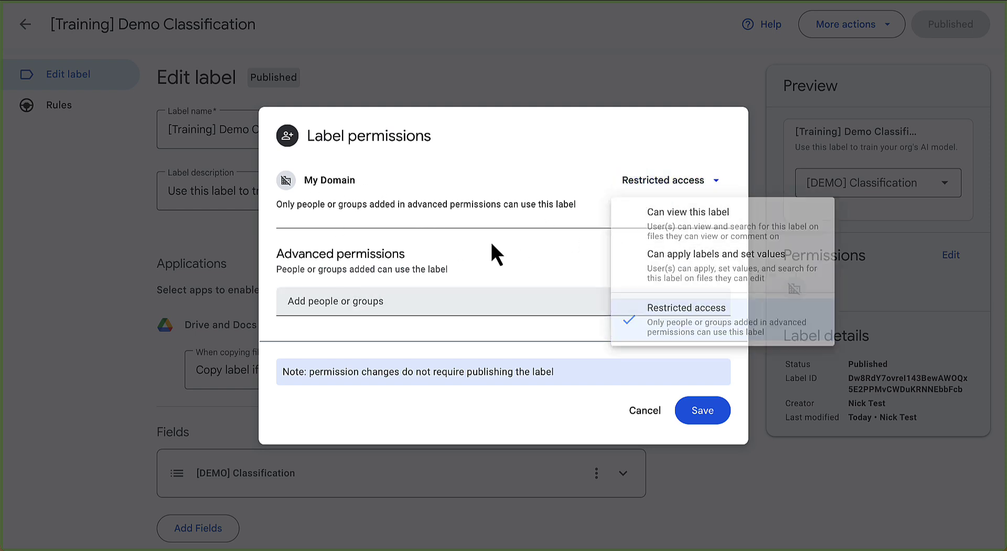
# Add two labelers under Advanced permissions to apply the label and set values
pyautogui.click(431, 298)
pyautogui.write('bob Cloudasta')
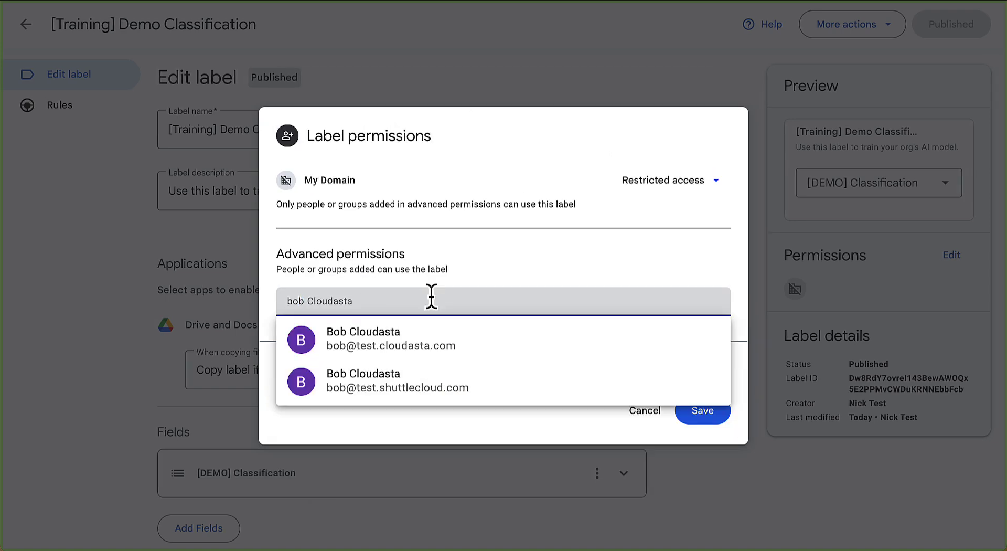
pyautogui.click(445, 342)
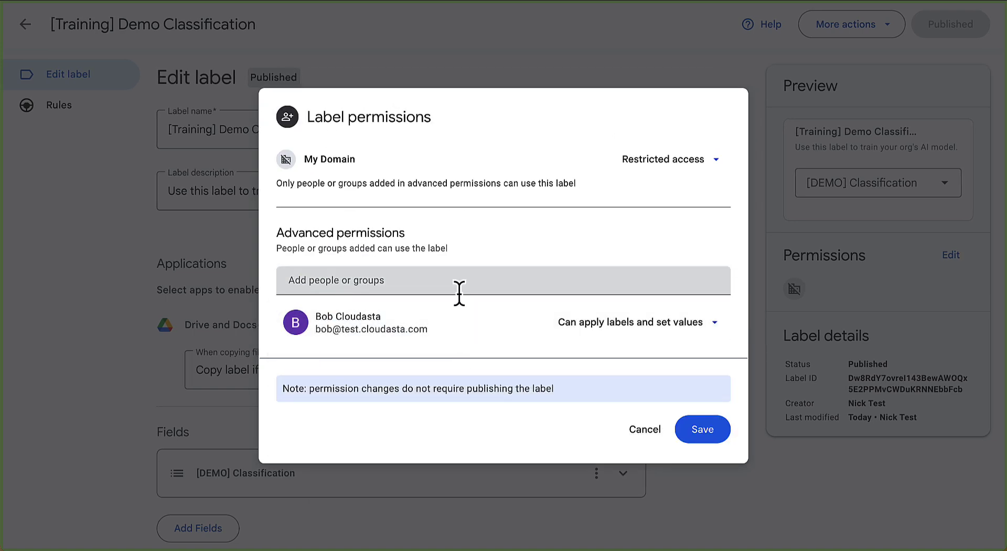
pyautogui.click(459, 292)
pyautogui.write('carol Cloudasta')
pyautogui.click(394, 320)
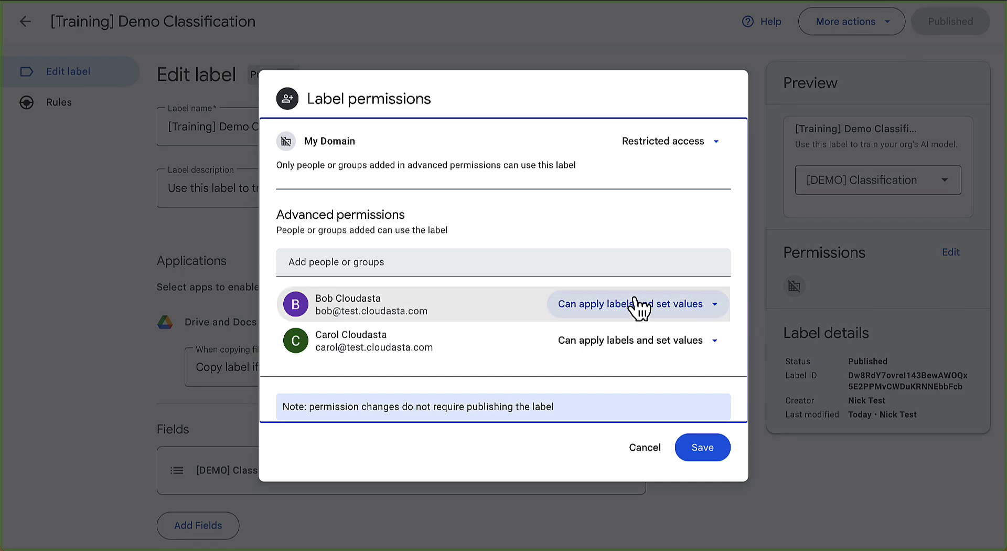
# Save the labeler permissions and enable training pairing [Training] Demo Classification with Demo Classification
pyautogui.click(703, 448)
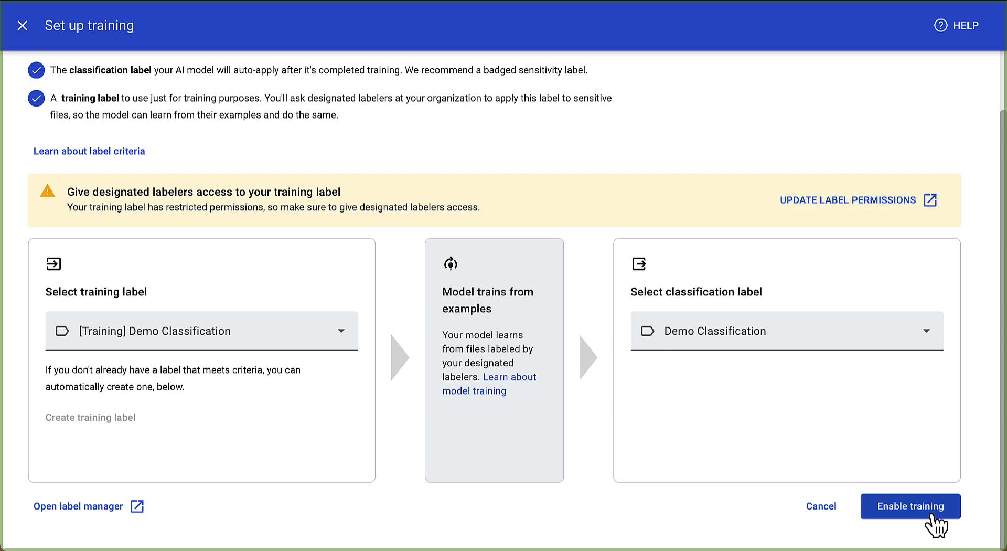
pyautogui.click(922, 514)
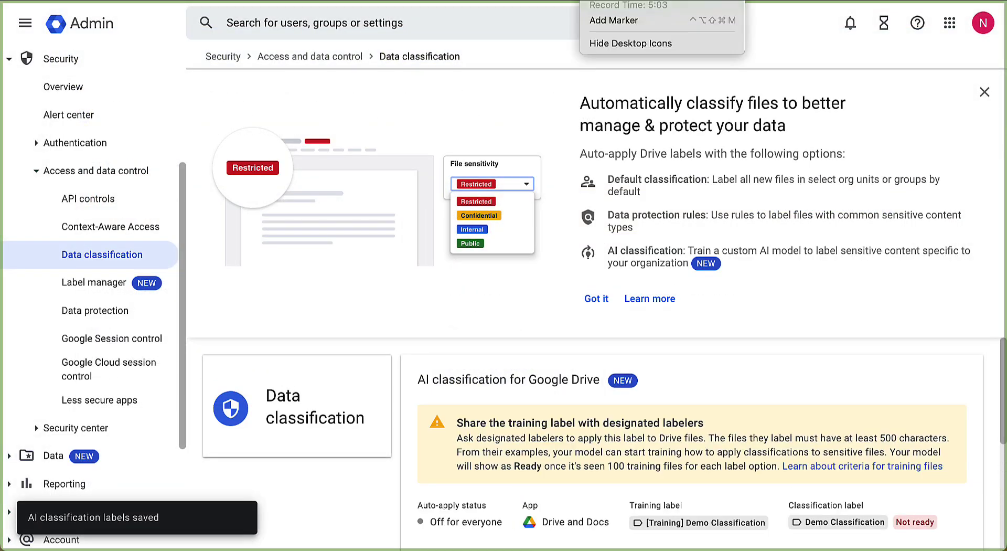
pyautogui.press('Escape')
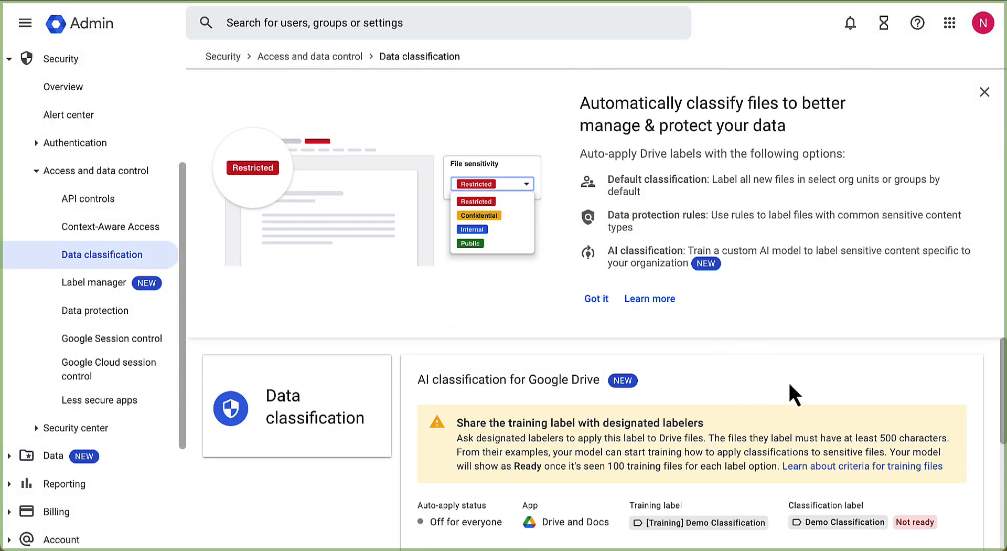
pyautogui.scroll(-2, 800, 375)
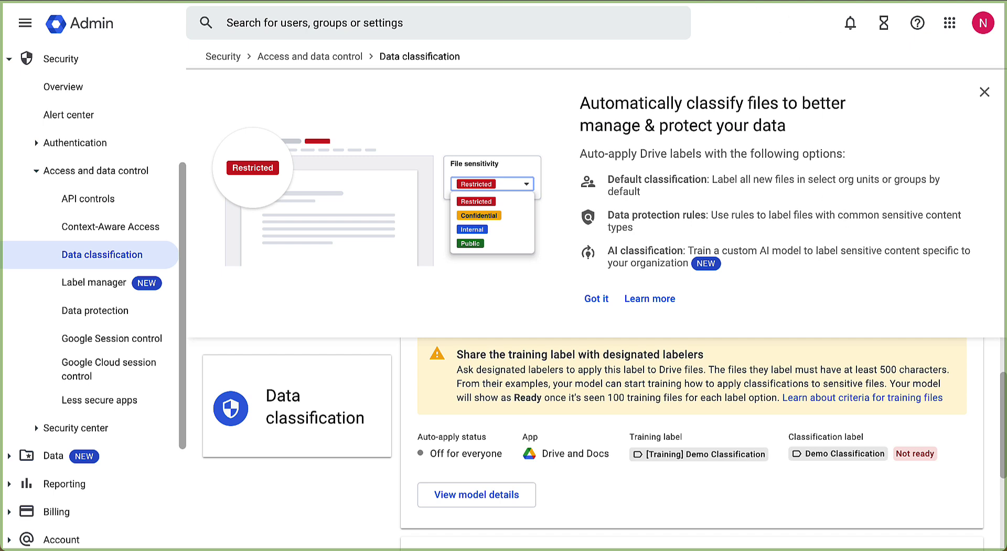
# Open Google Drive in a new browser tab
pyautogui.hotkey('ctrl', 't')
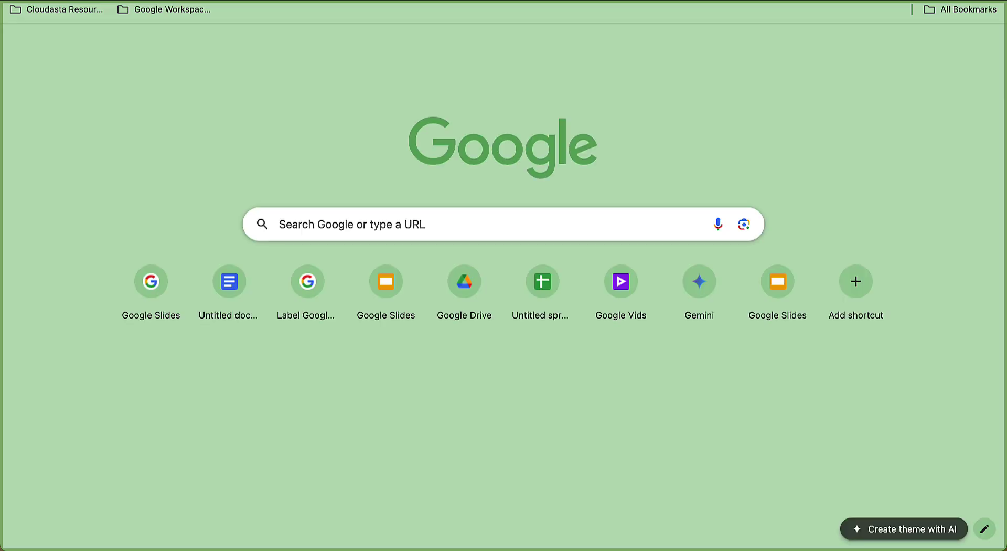
pyautogui.write('dri')
pyautogui.press('Return')
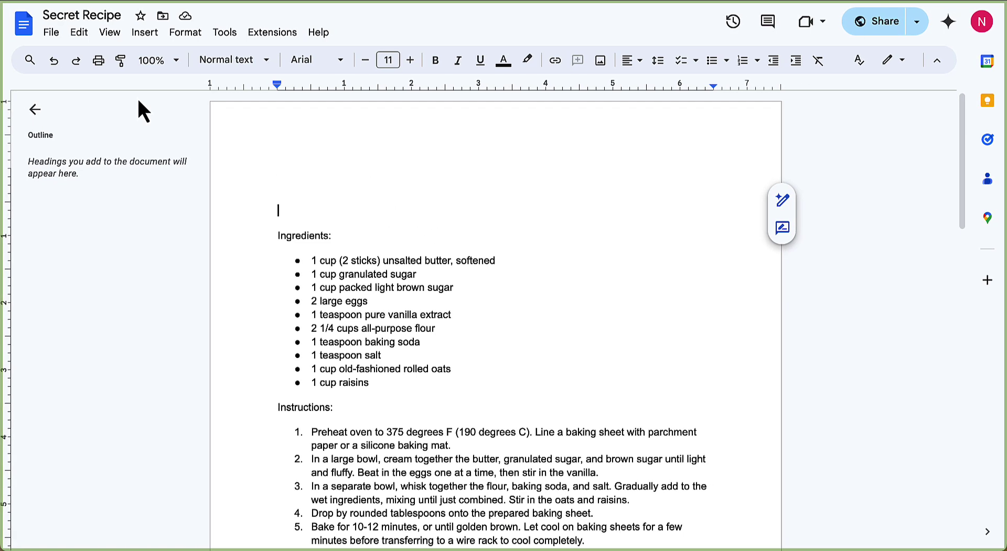
# Apply the Demo Classification label to the Secret Recipe document, leaving its value unset
pyautogui.click(51, 33)
pyautogui.click(121, 237)
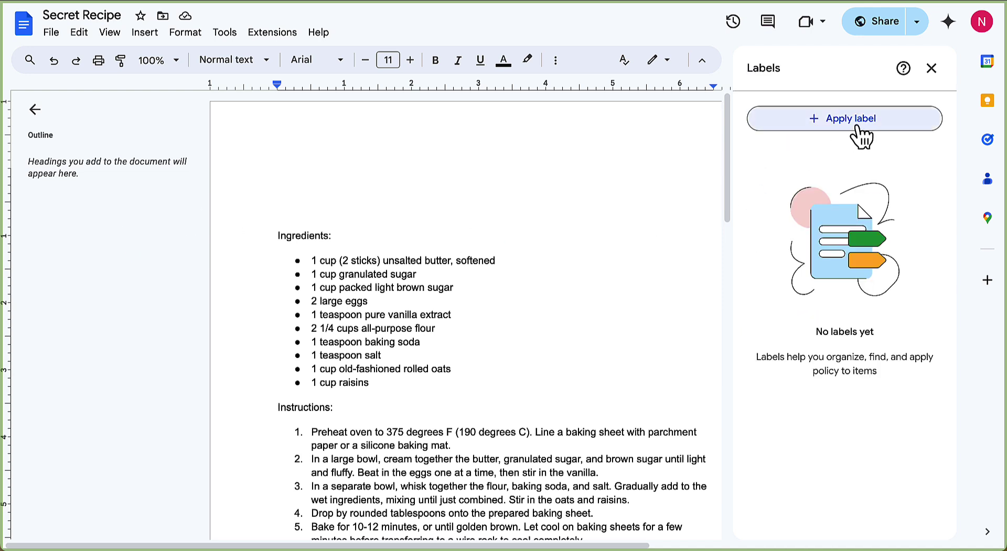
pyautogui.click(886, 126)
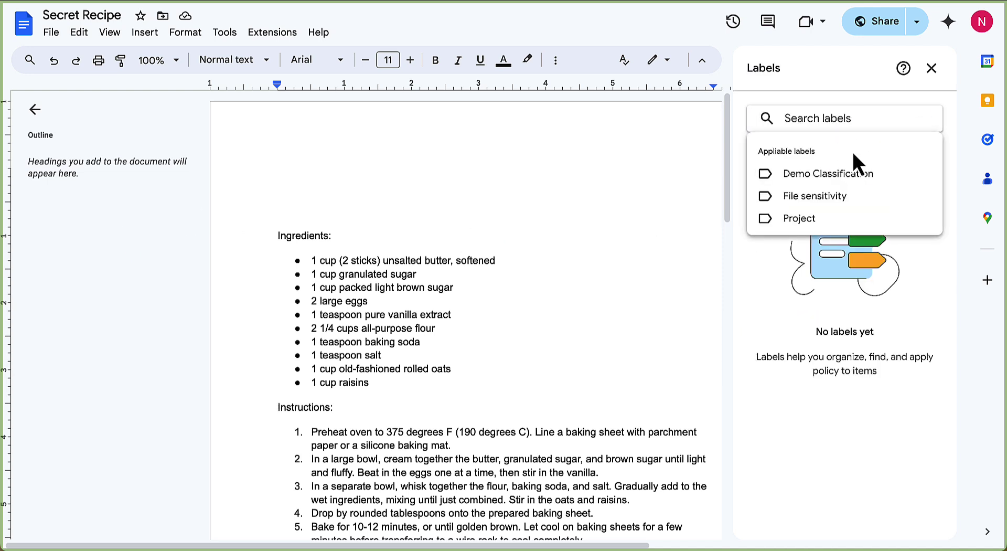
pyautogui.click(882, 176)
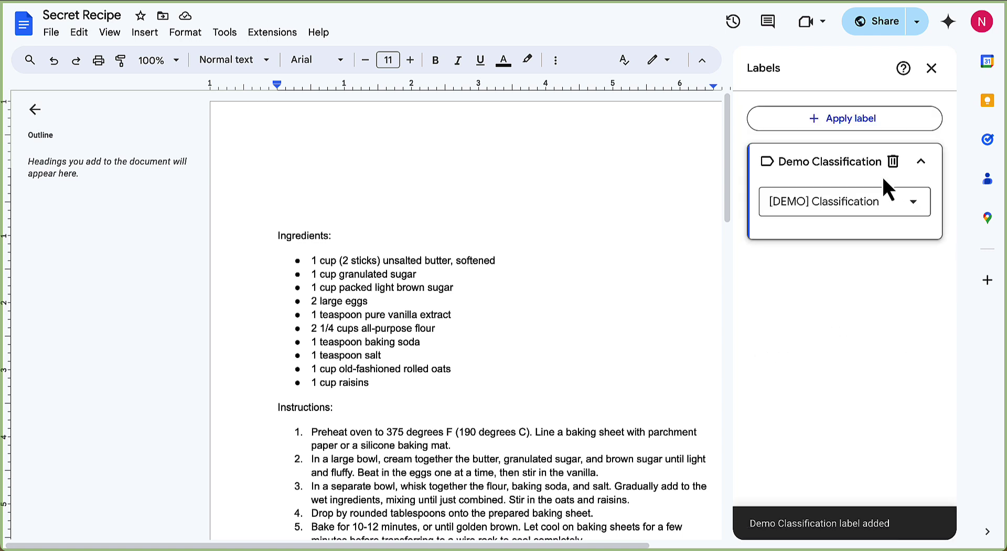
pyautogui.click(903, 209)
pyautogui.press('Escape')
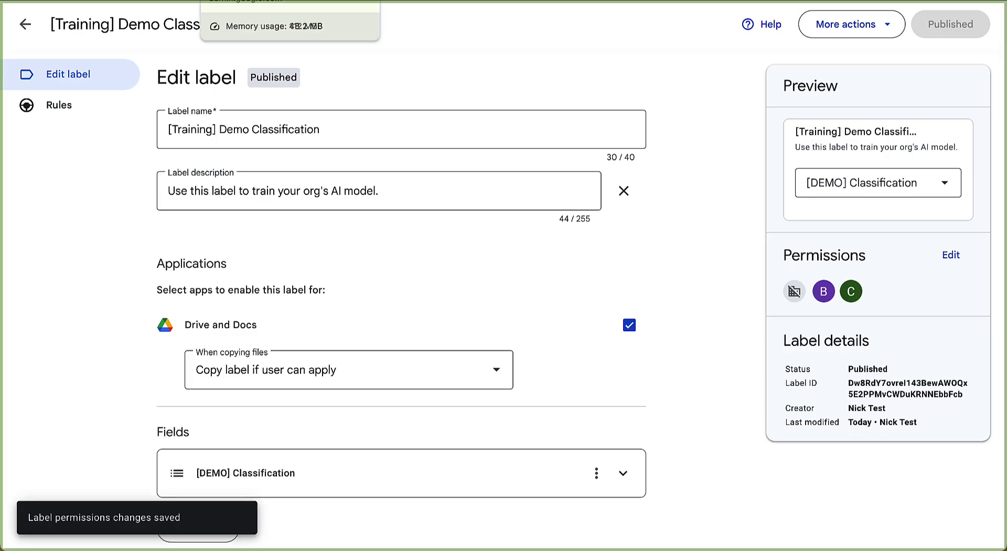
pyautogui.click(787, 1)
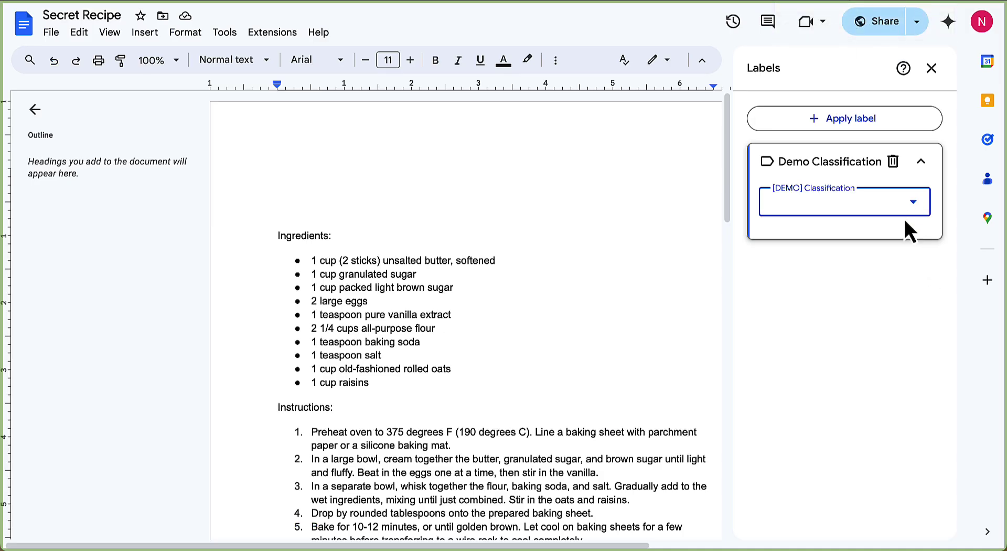
pyautogui.click(901, 244)
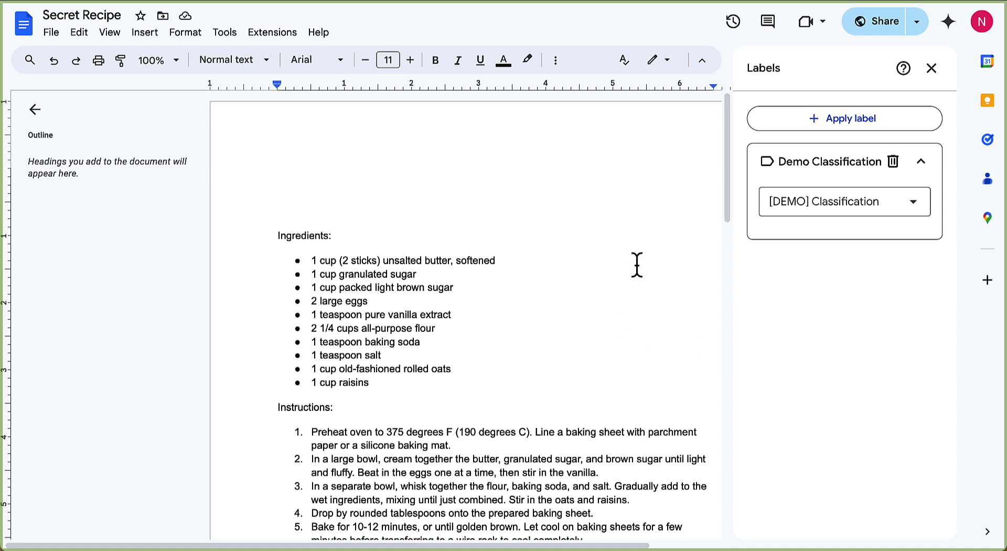
pyautogui.doubleClick(536, 288)
pyautogui.press('Down')
# Open View model details and review the label options, training files and auto-apply settings
pyautogui.doubleClick(468, 282)
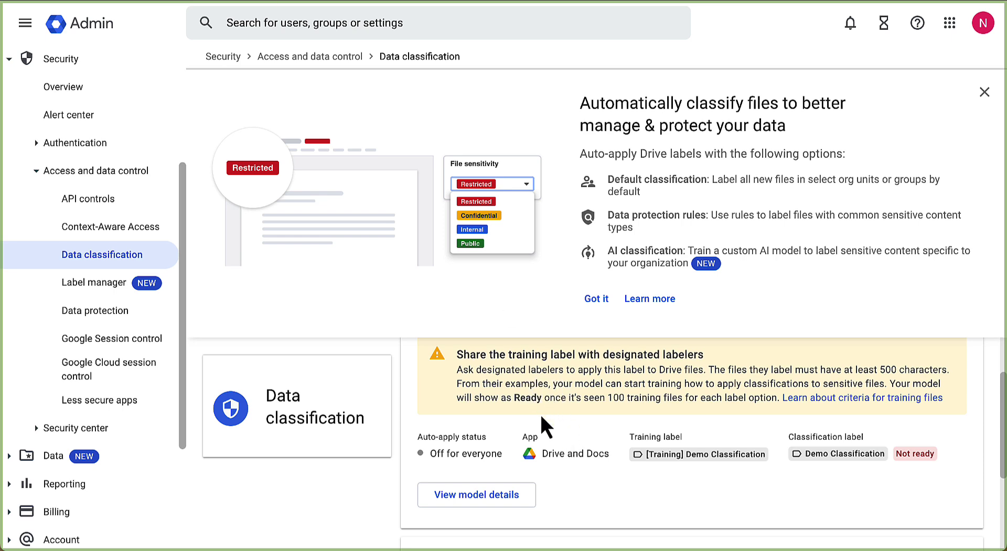
pyautogui.scroll(-2, 512, 436)
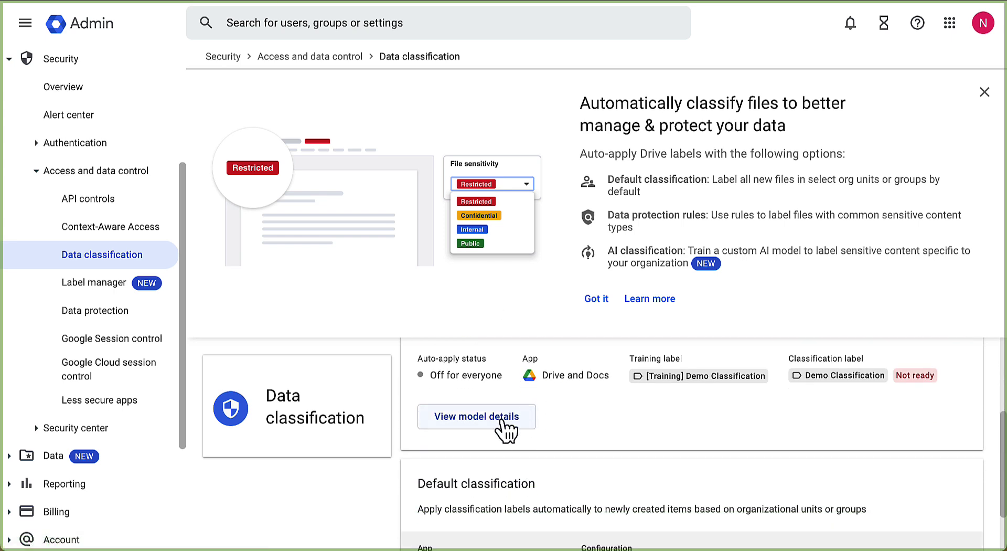
pyautogui.click(506, 423)
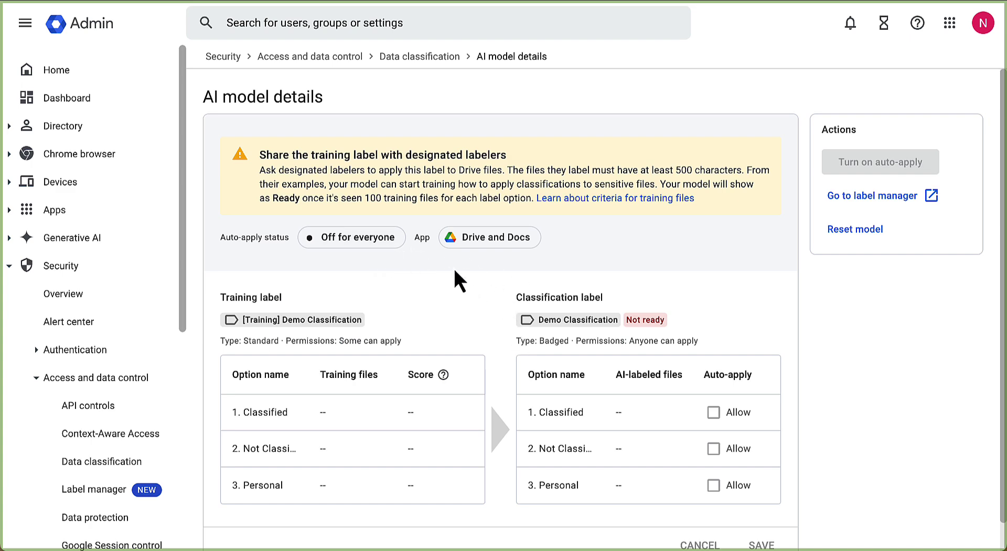
pyautogui.scroll(-1, 472, 276)
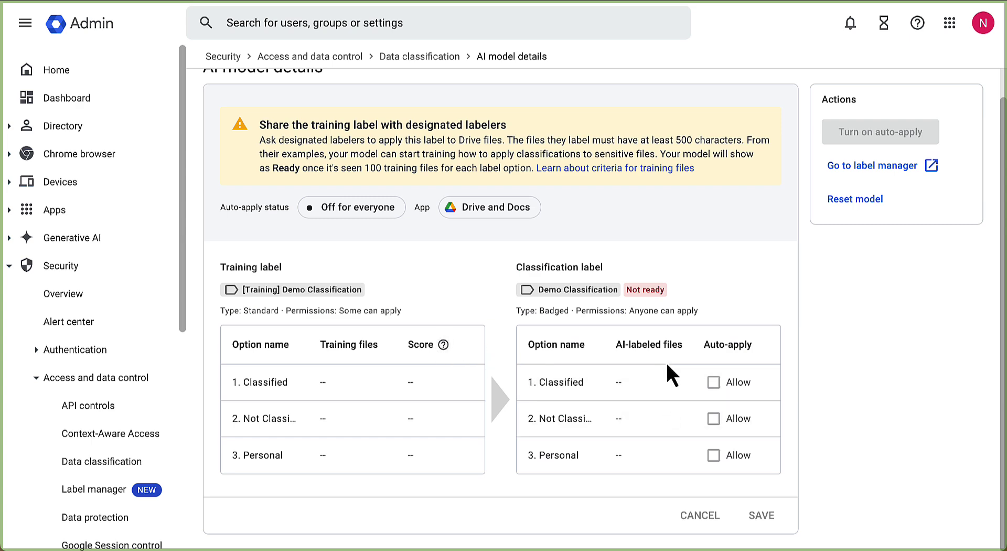
pyautogui.scroll(1, 663, 367)
pyautogui.scroll(-1, 646, 367)
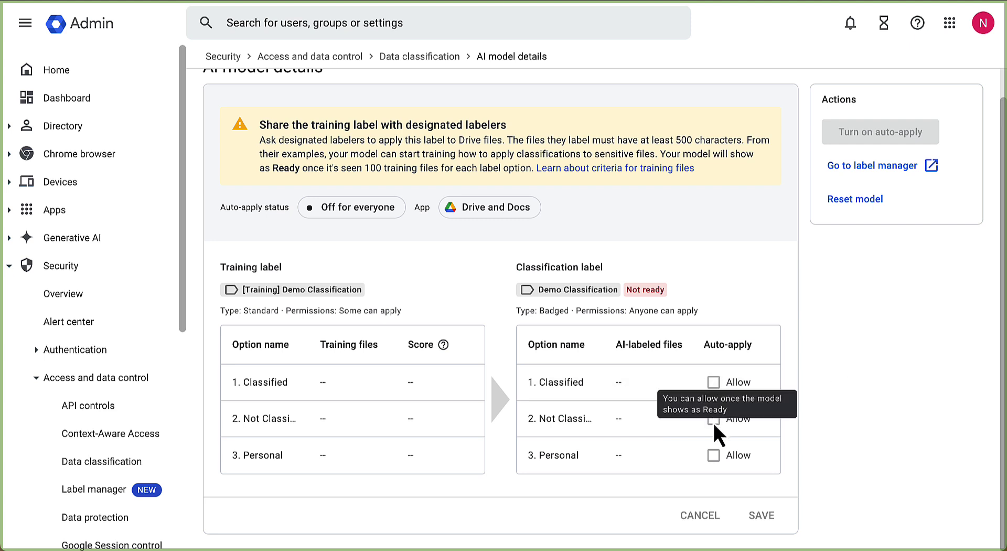
# Show the disabled Allow checkbox's tooltip: auto-apply stays unavailable until the model is Ready
pyautogui.moveTo(714, 425)
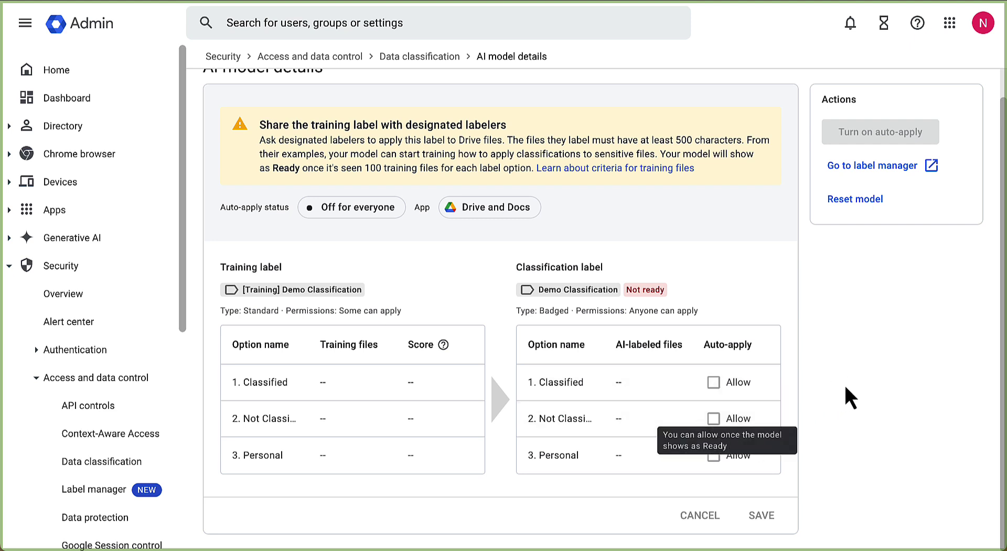